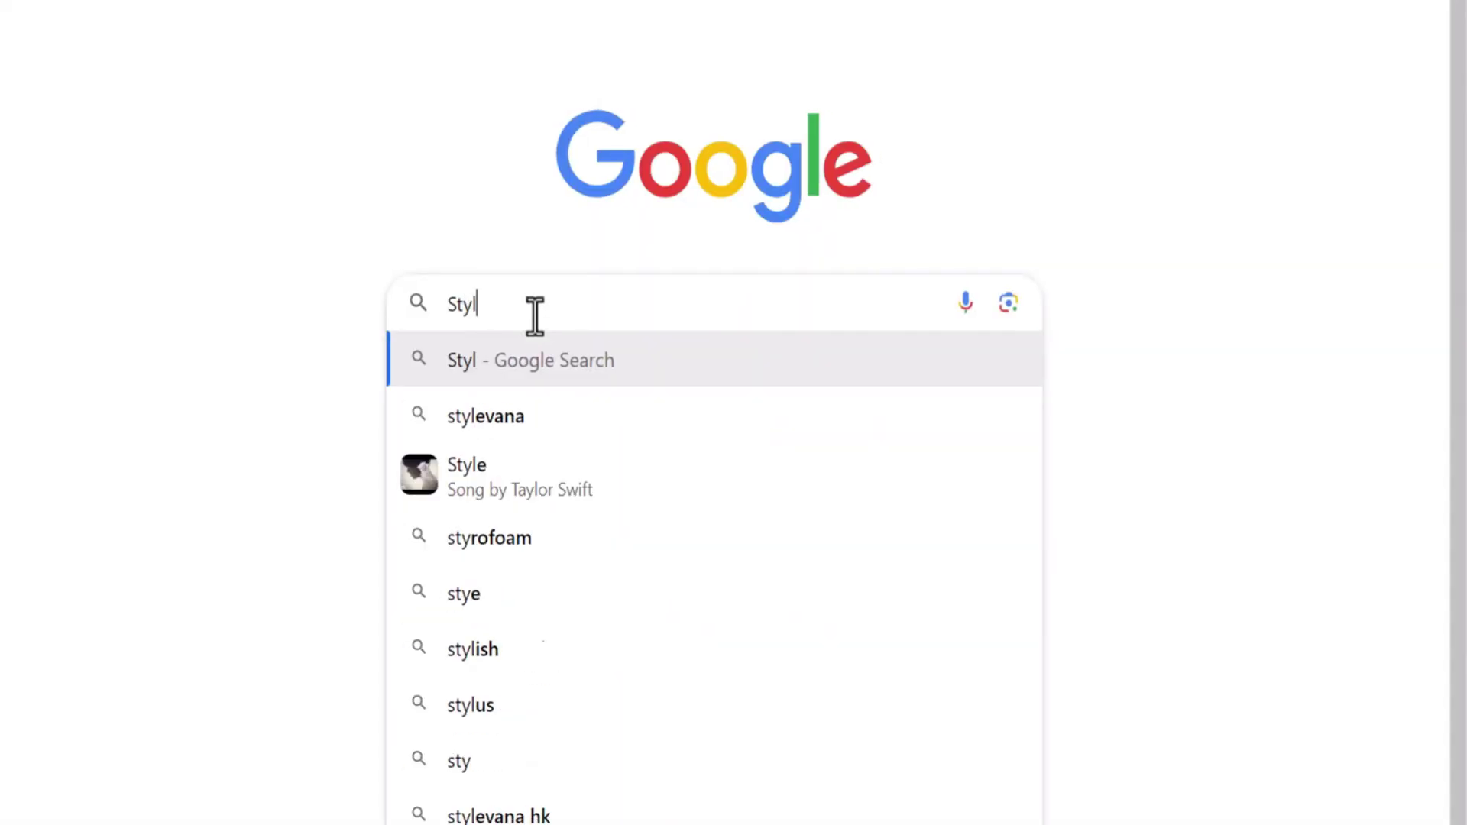
Step: Search Google for Stylar, open the stylar.ai site and sign up for an account
{"action": "left_click", "coordinate": [534, 353]}
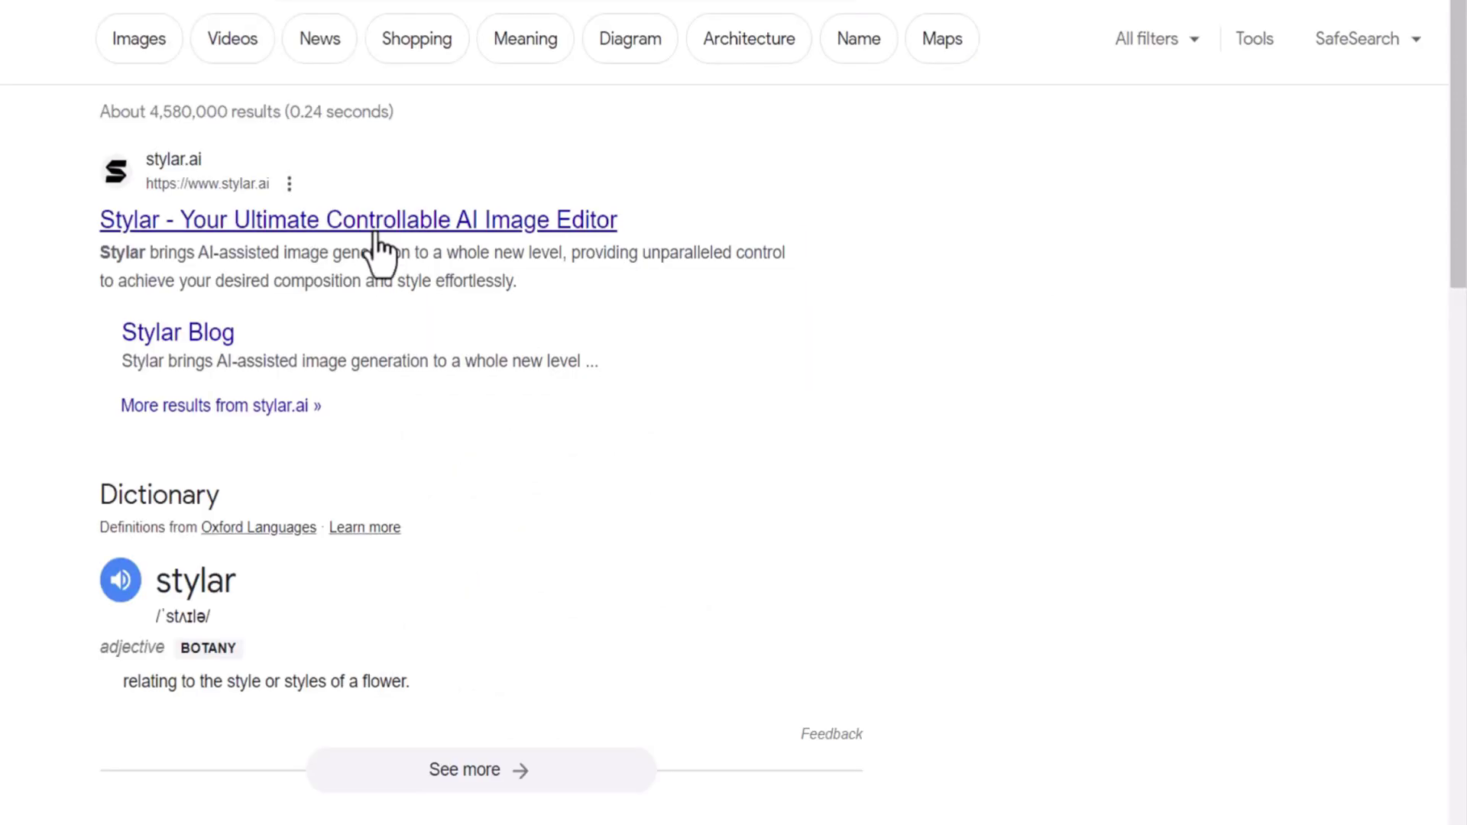
{"action": "left_click", "coordinate": [179, 172]}
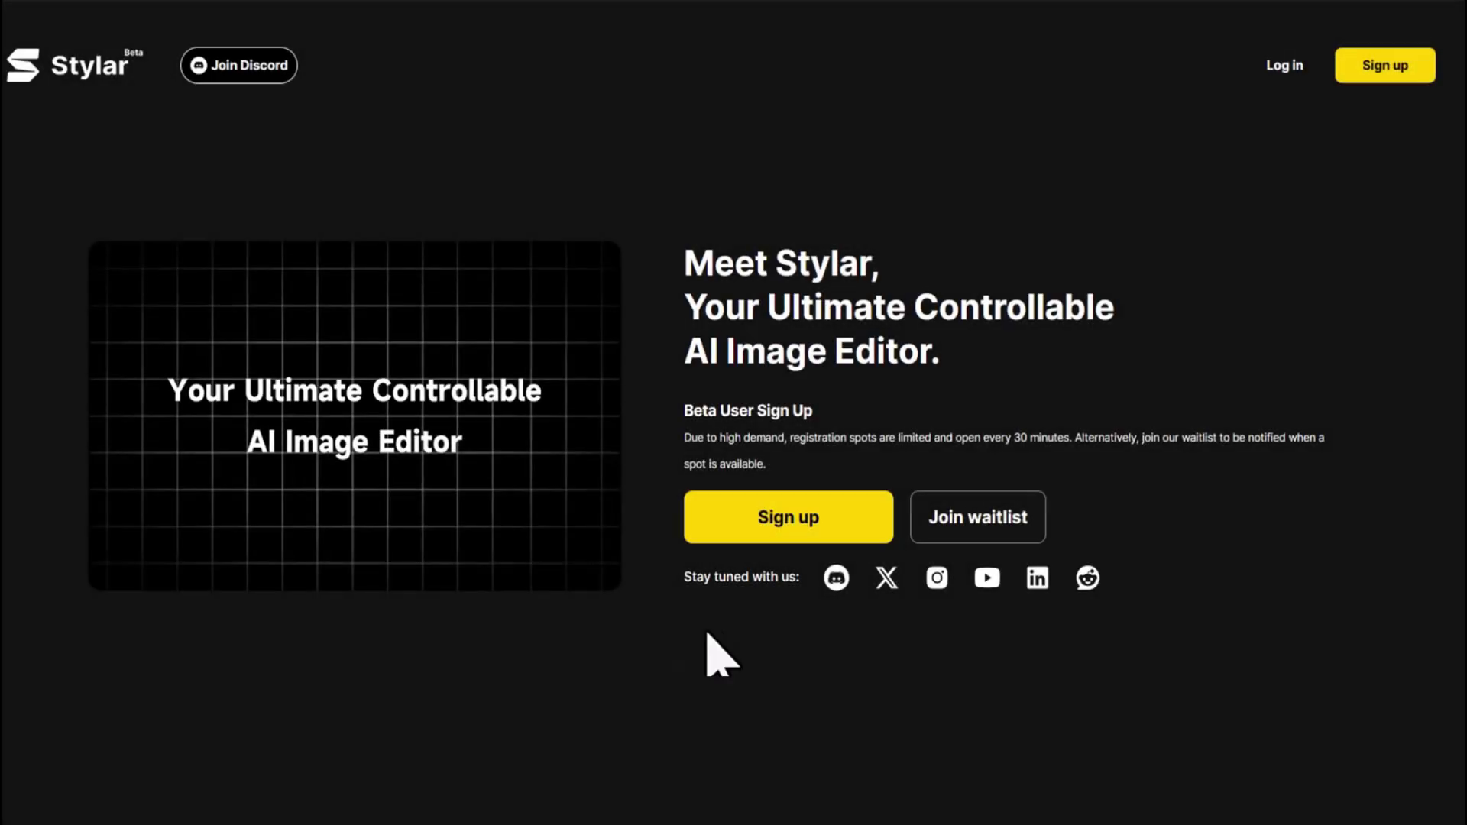
{"action": "left_click", "coordinate": [827, 512]}
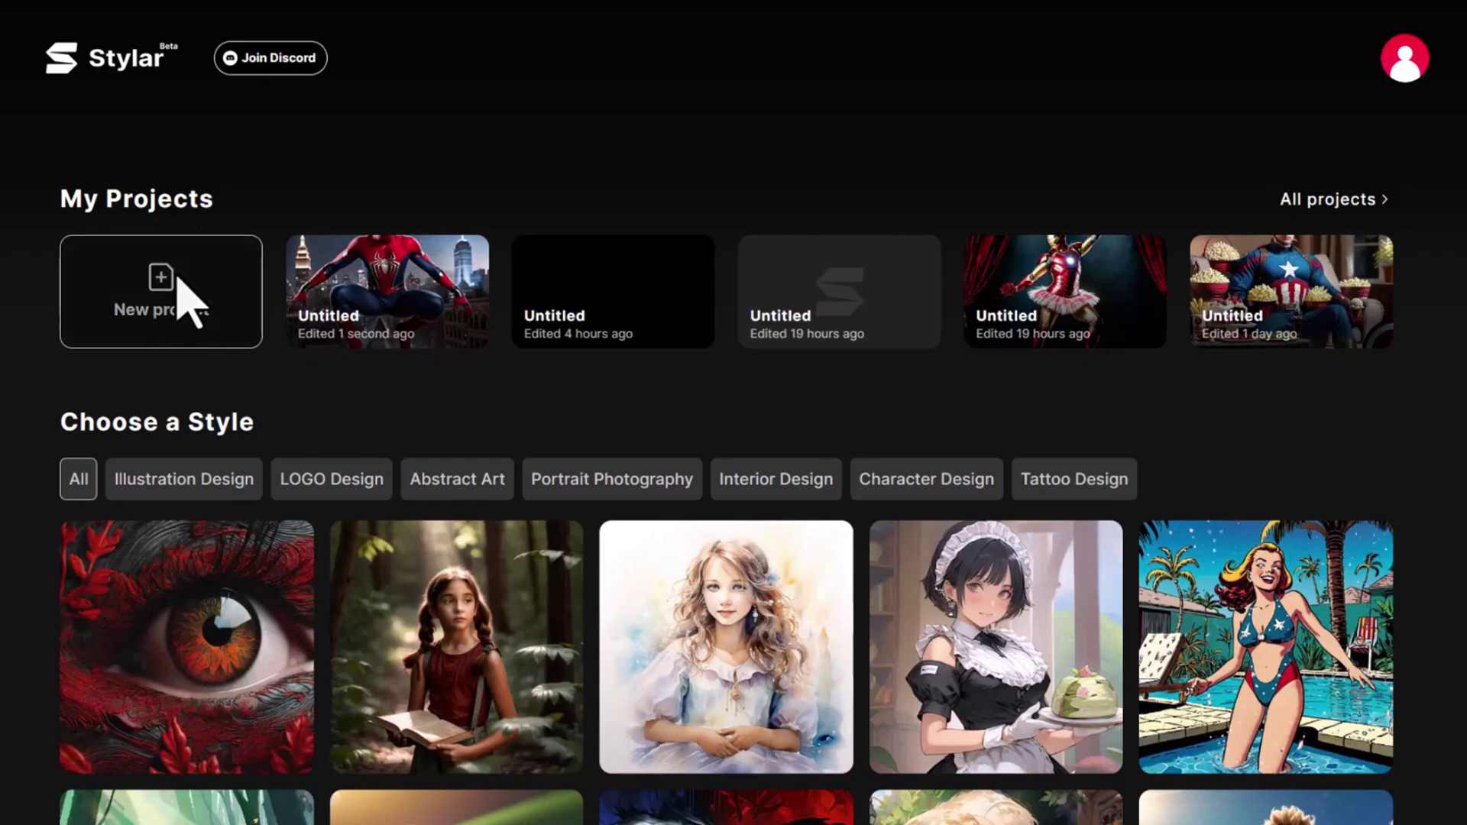
Step: Create a 1536×1536 canvas, import the book and shield sketches, and fit the book to the canvas
{"action": "left_click", "coordinate": [180, 279]}
{"action": "left_click", "coordinate": [612, 611]}
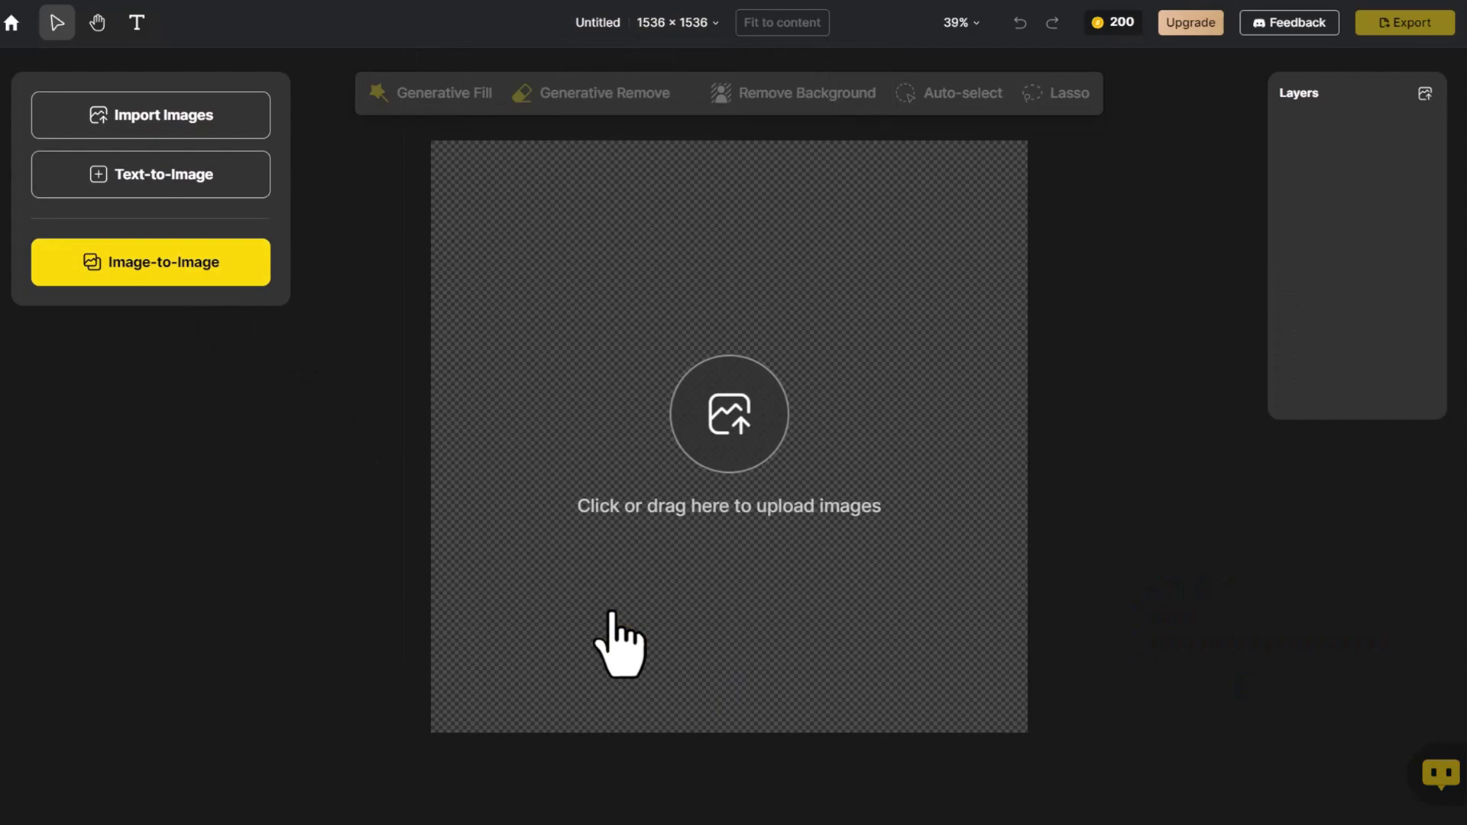
{"action": "left_click", "coordinate": [262, 130]}
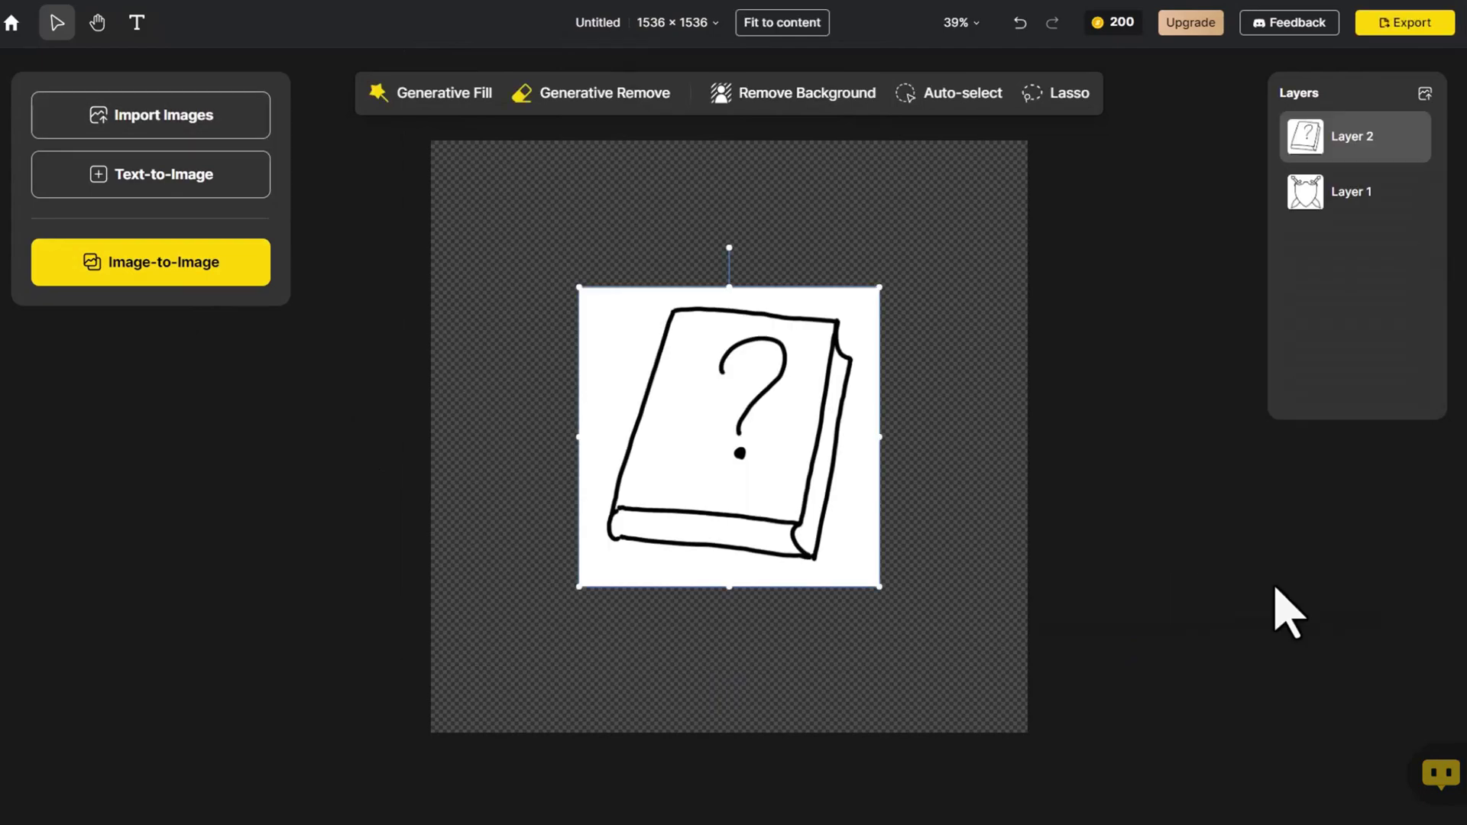
{"action": "left_click_drag", "start_coordinate": [764, 449], "coordinate": [624, 314]}
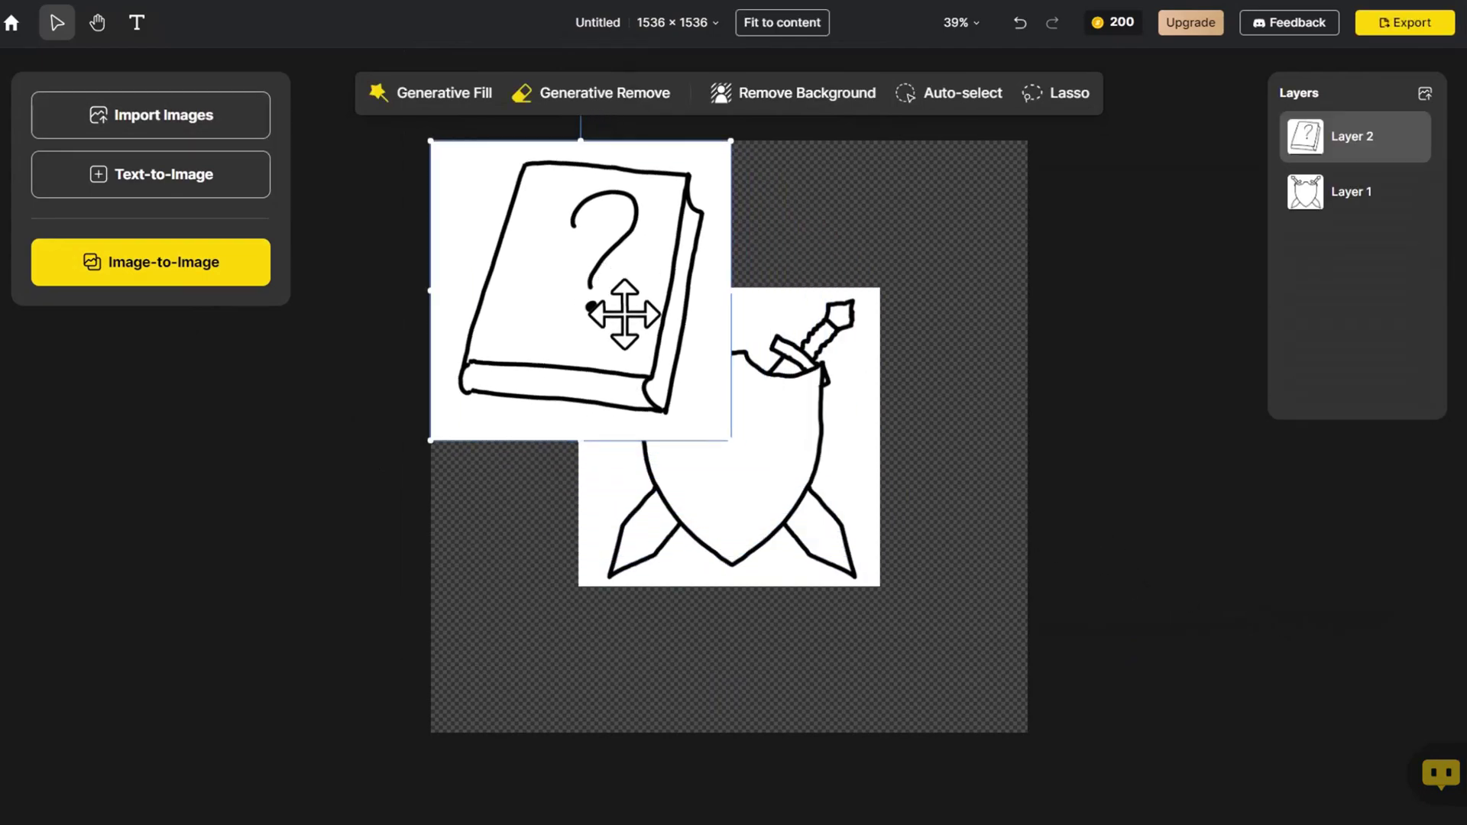
{"action": "left_click_drag", "start_coordinate": [730, 439], "coordinate": [1032, 741]}
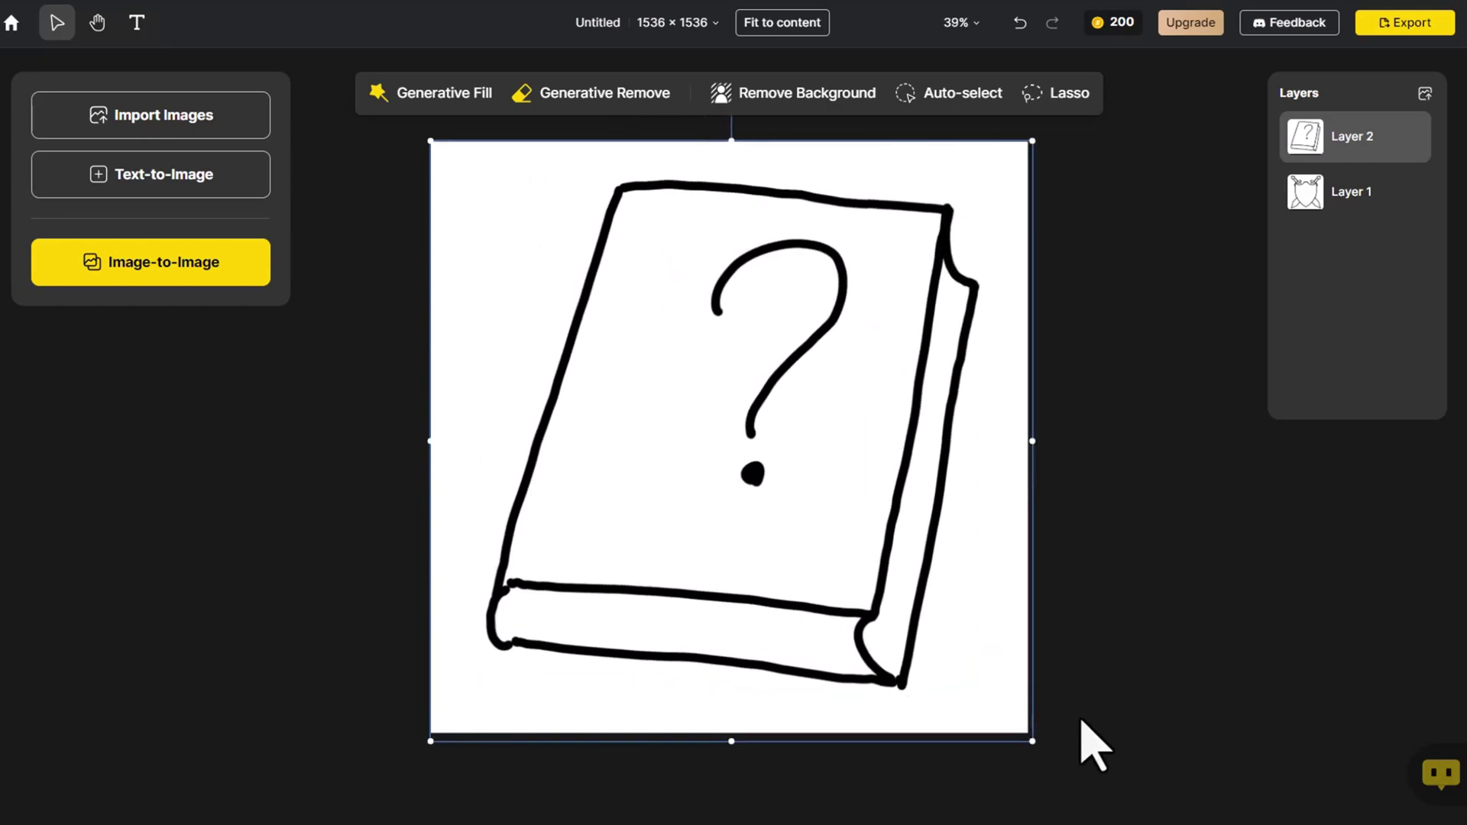
{"action": "left_click", "coordinate": [1092, 745]}
Step: Hide the book layer and scale the shield sketch to fill the canvas
{"action": "left_click", "coordinate": [1415, 138]}
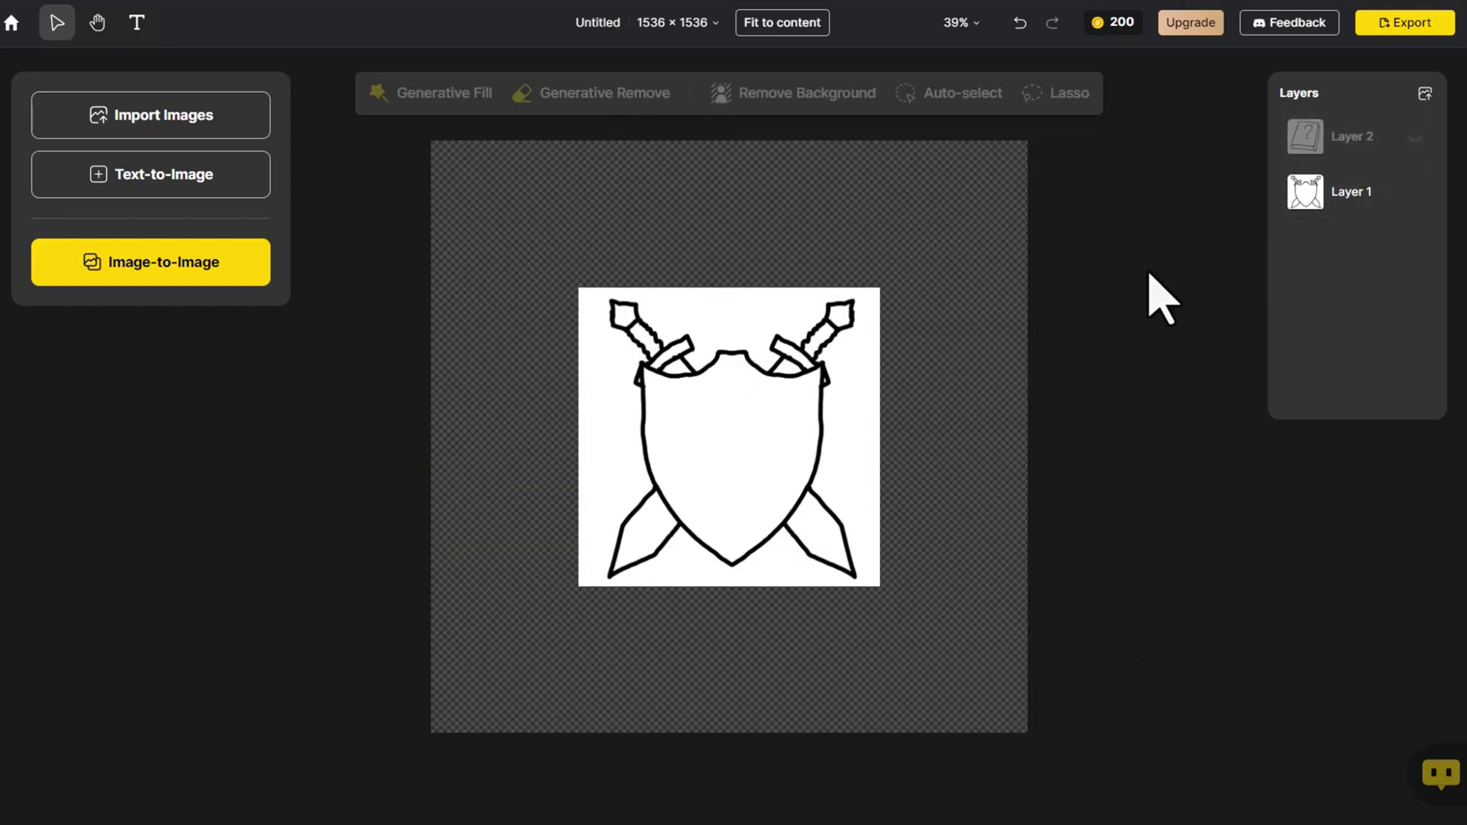
{"action": "left_click", "coordinate": [759, 465]}
{"action": "left_click_drag", "start_coordinate": [744, 468], "coordinate": [597, 321]}
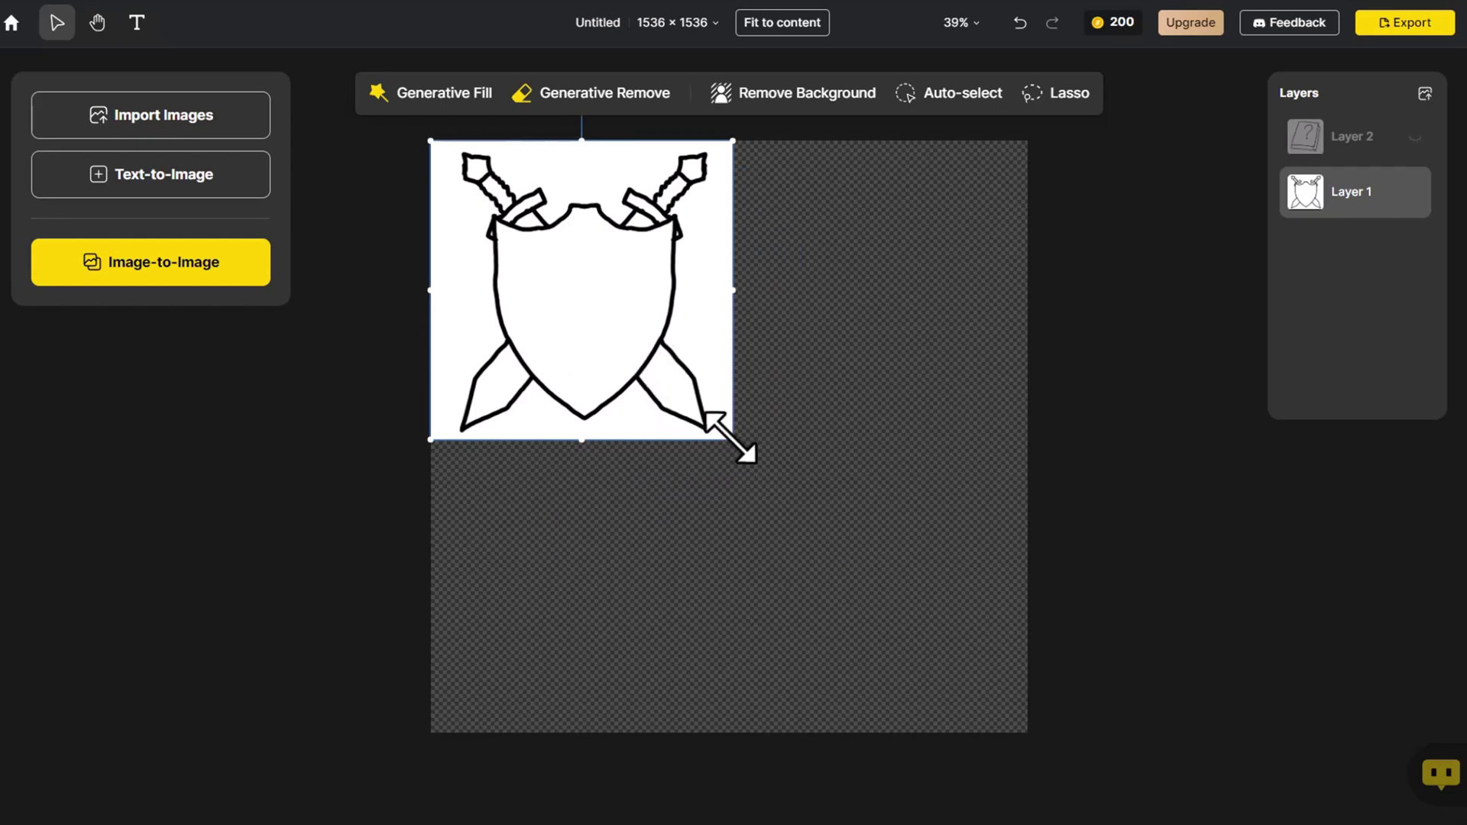
{"action": "left_click_drag", "start_coordinate": [730, 437], "coordinate": [1042, 718]}
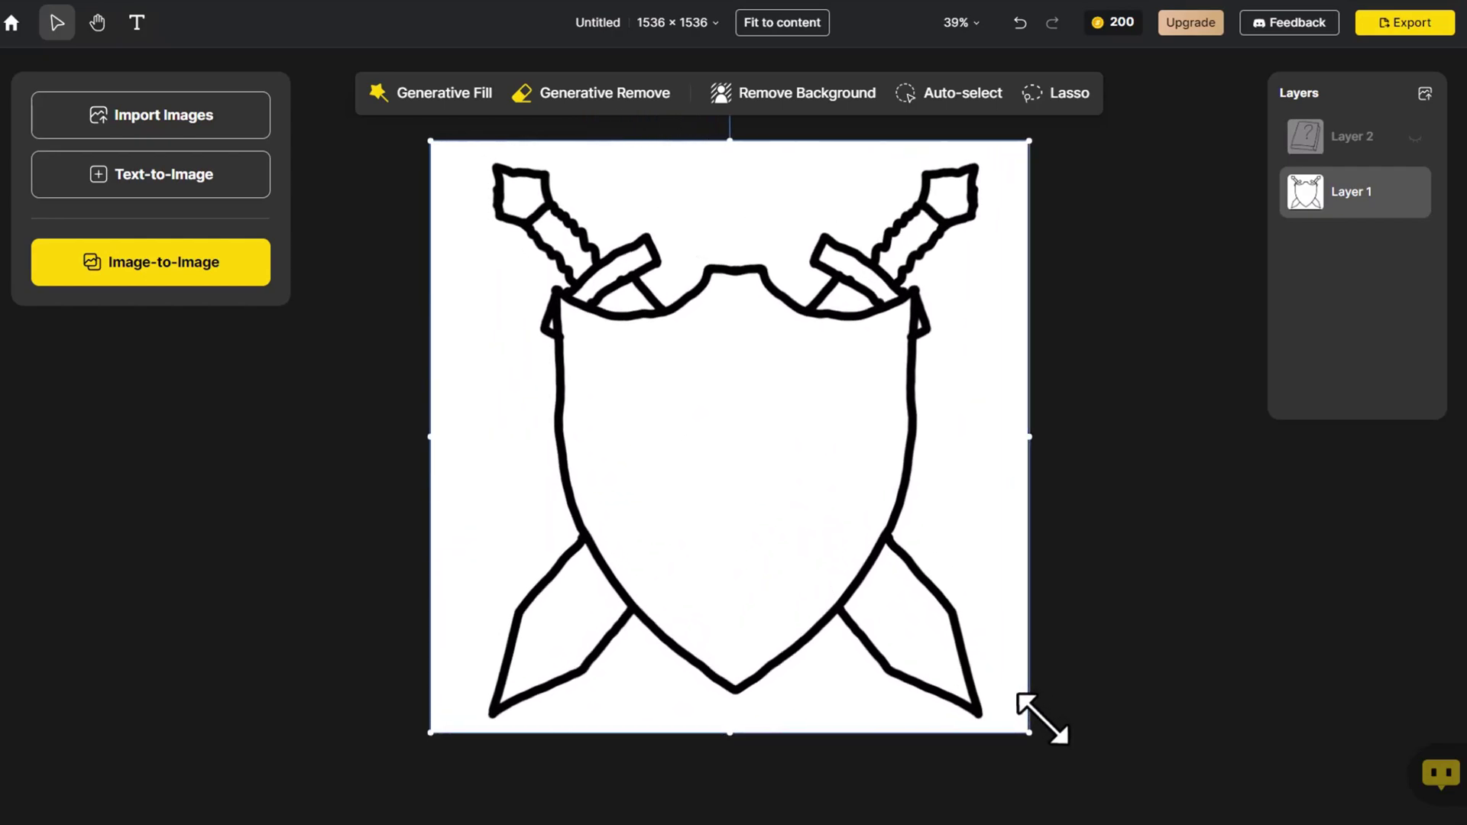
{"action": "left_click", "coordinate": [1100, 721]}
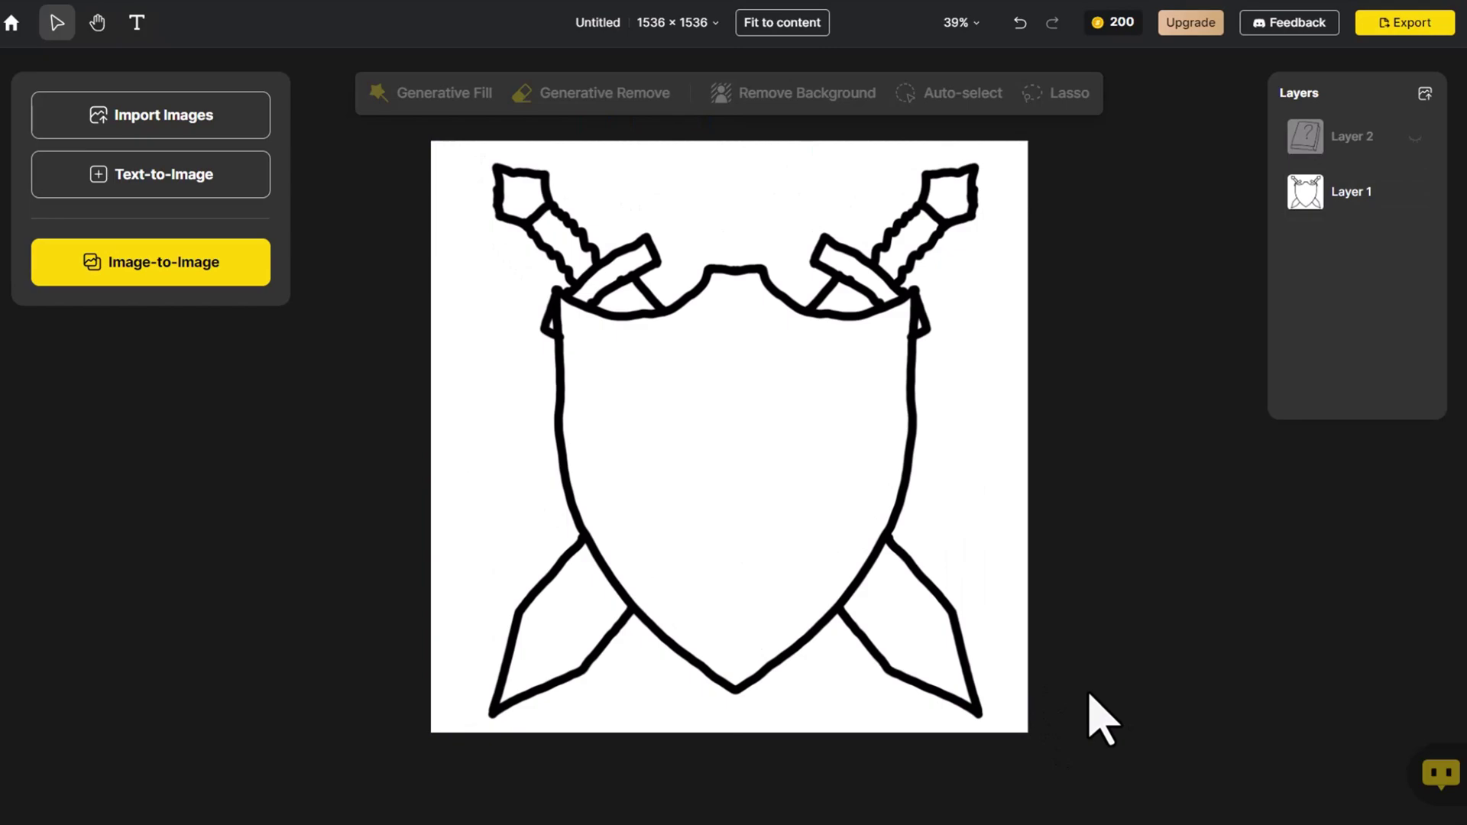
Step: Set up Image-to-Image with an auto prompt, LOGO Design > Battlecraft style at intensity 0.8
{"action": "left_click", "coordinate": [218, 263]}
{"action": "left_click", "coordinate": [272, 379]}
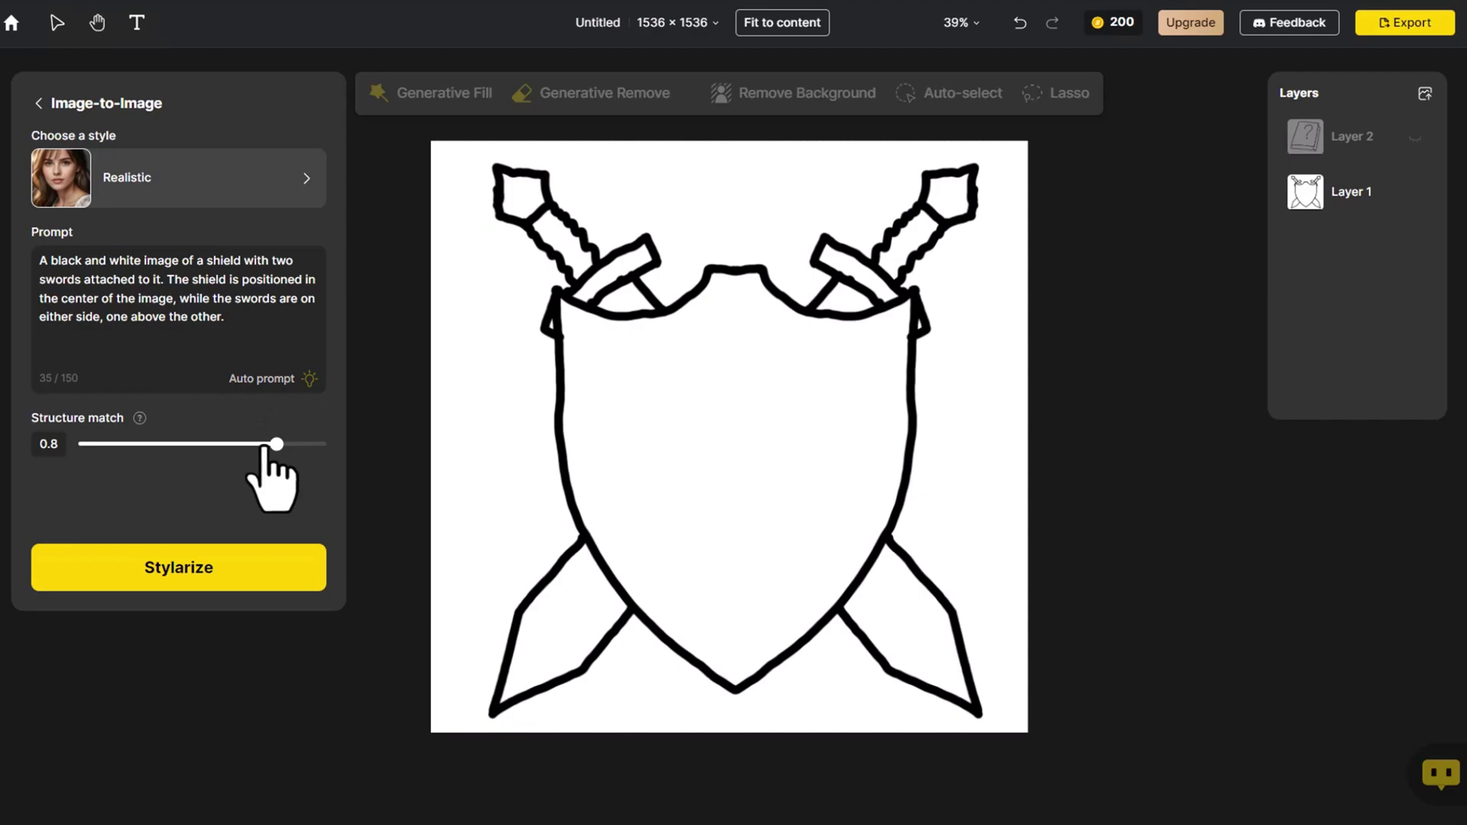
{"action": "left_click", "coordinate": [279, 184]}
{"action": "left_click", "coordinate": [260, 140]}
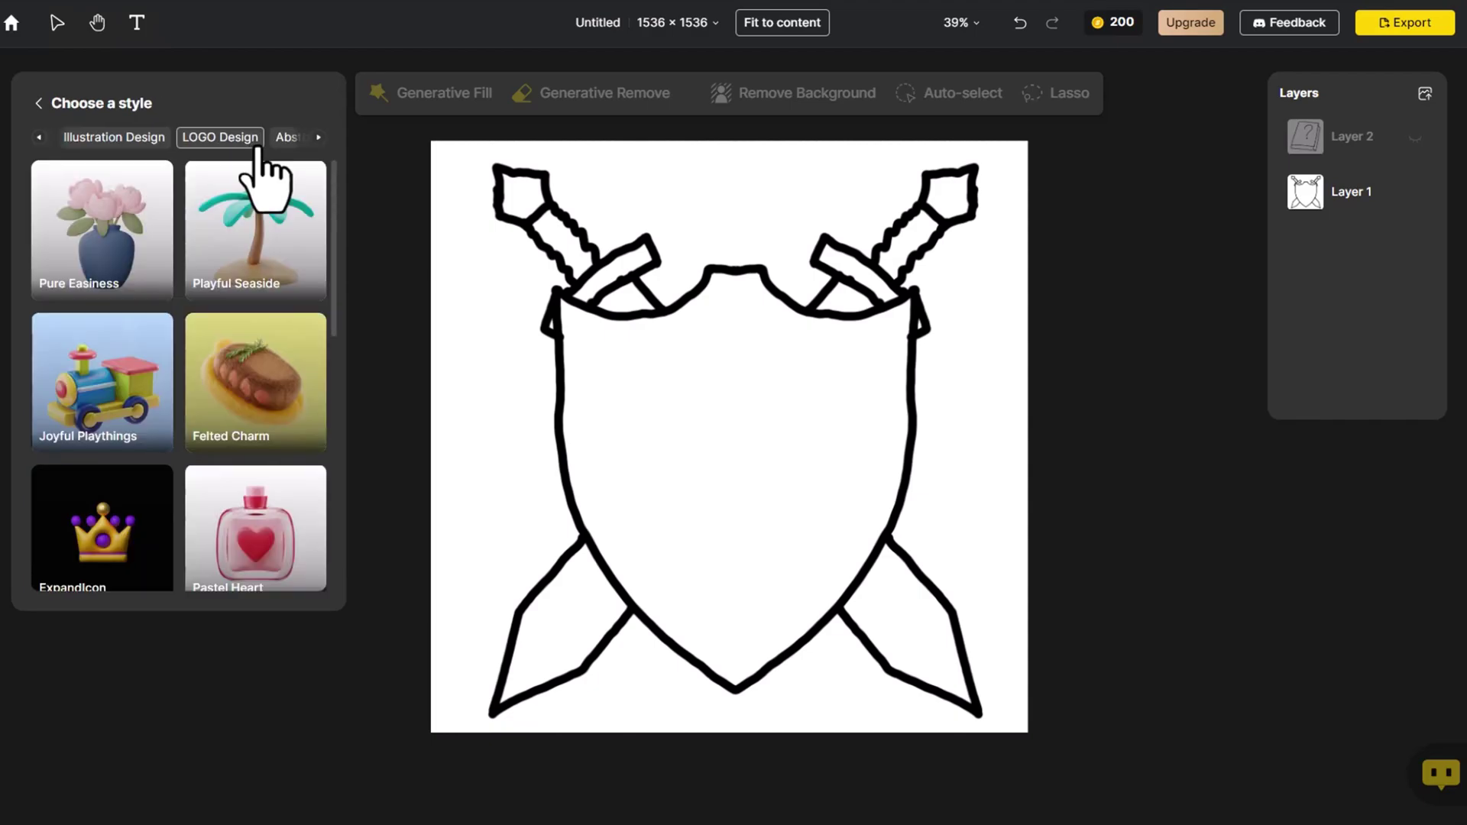
{"action": "scroll", "coordinate": [278, 255], "scroll_direction": "down", "scroll_amount": 4}
{"action": "left_click", "coordinate": [284, 336]}
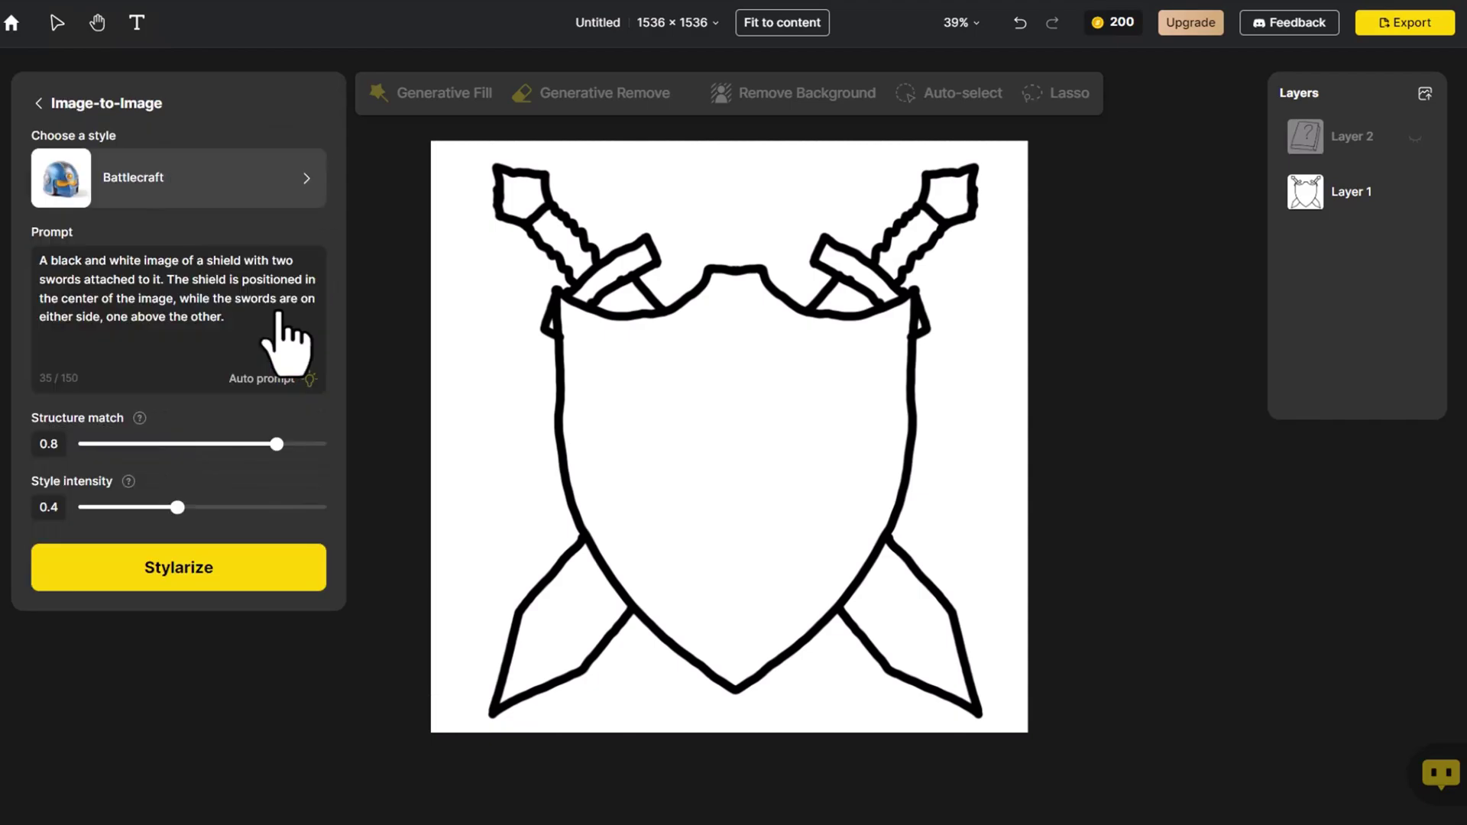
{"action": "left_click", "coordinate": [277, 506]}
Step: Generate the Battlecraft shields and place the third result on the canvas
{"action": "left_click", "coordinate": [274, 567]}
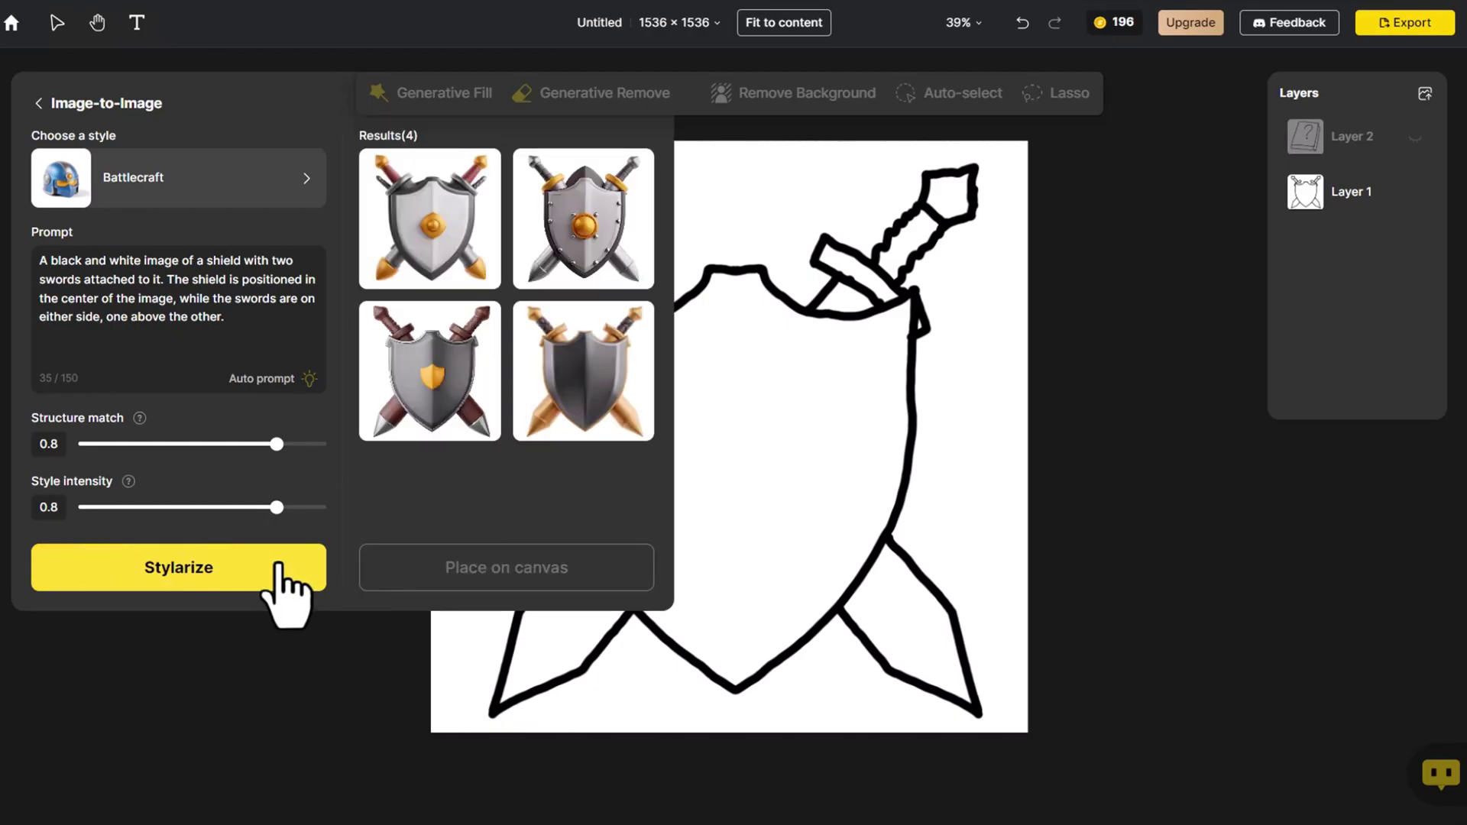
{"action": "left_click", "coordinate": [413, 408]}
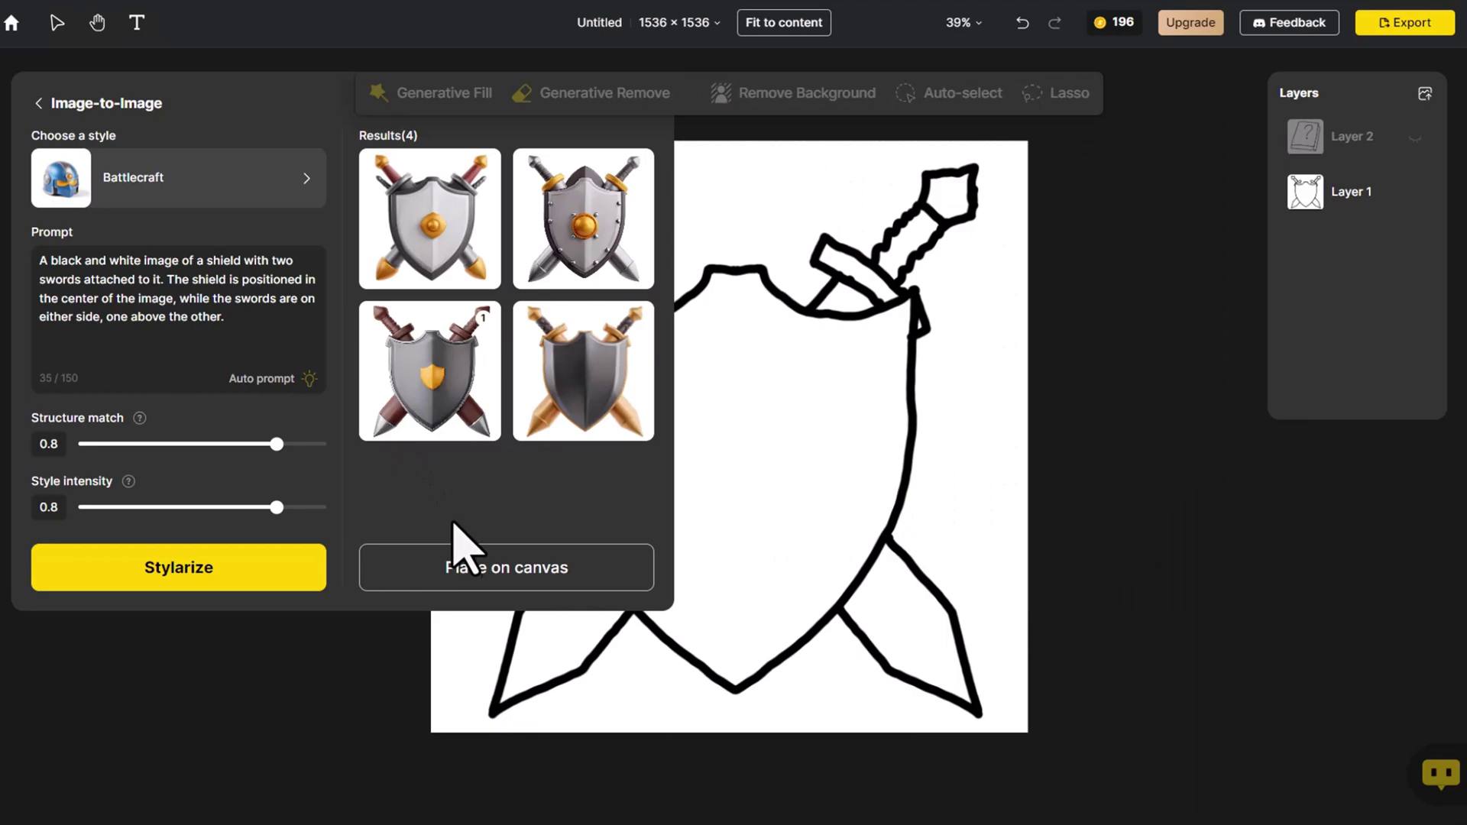
{"action": "left_click", "coordinate": [481, 579]}
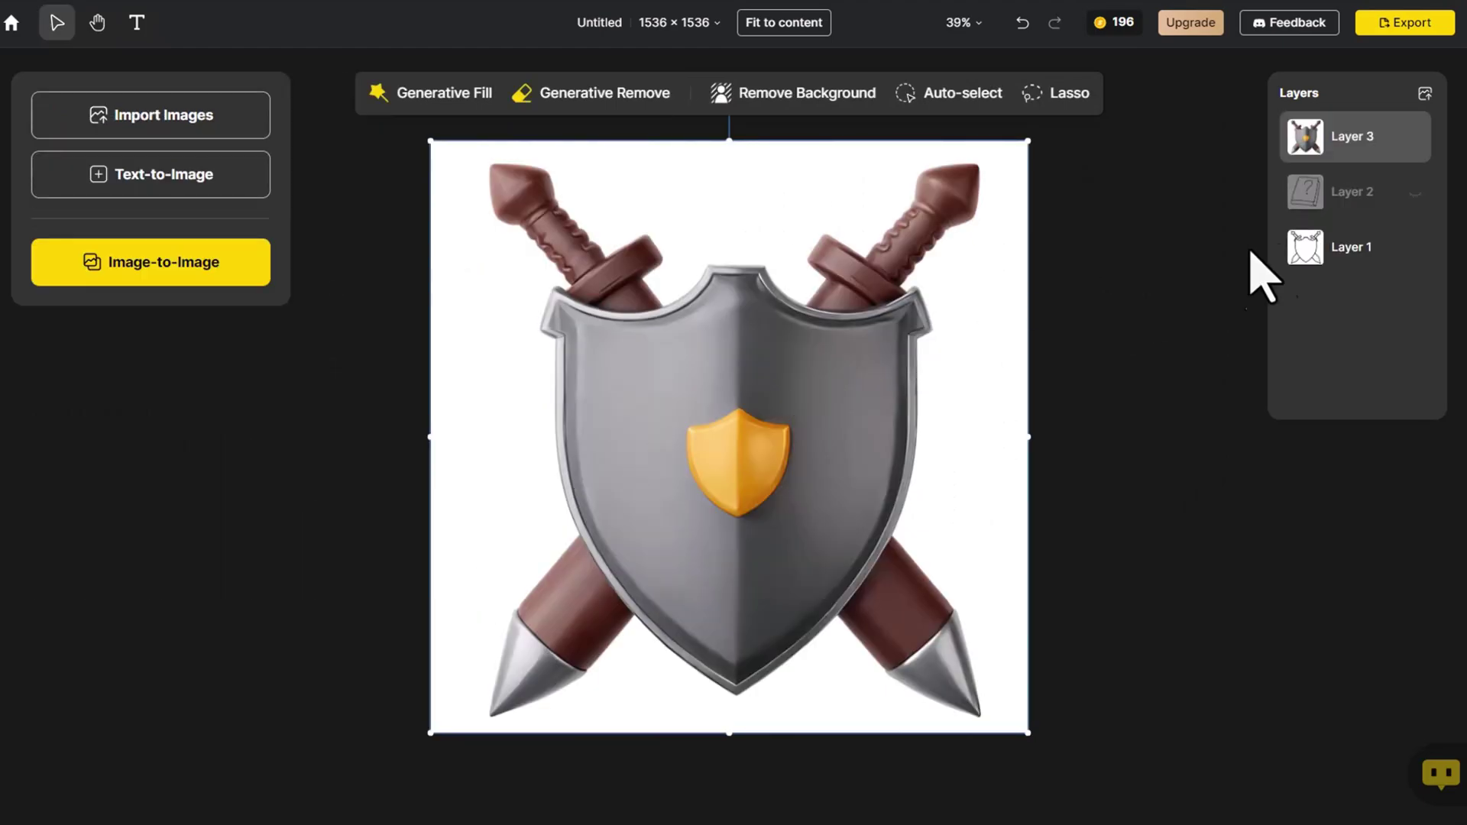
Step: Move the book layer to the top and auto-prompt it, adding 'blue' to the description
{"action": "left_click_drag", "start_coordinate": [1356, 198], "coordinate": [1357, 142]}
{"action": "left_click", "coordinate": [233, 269]}
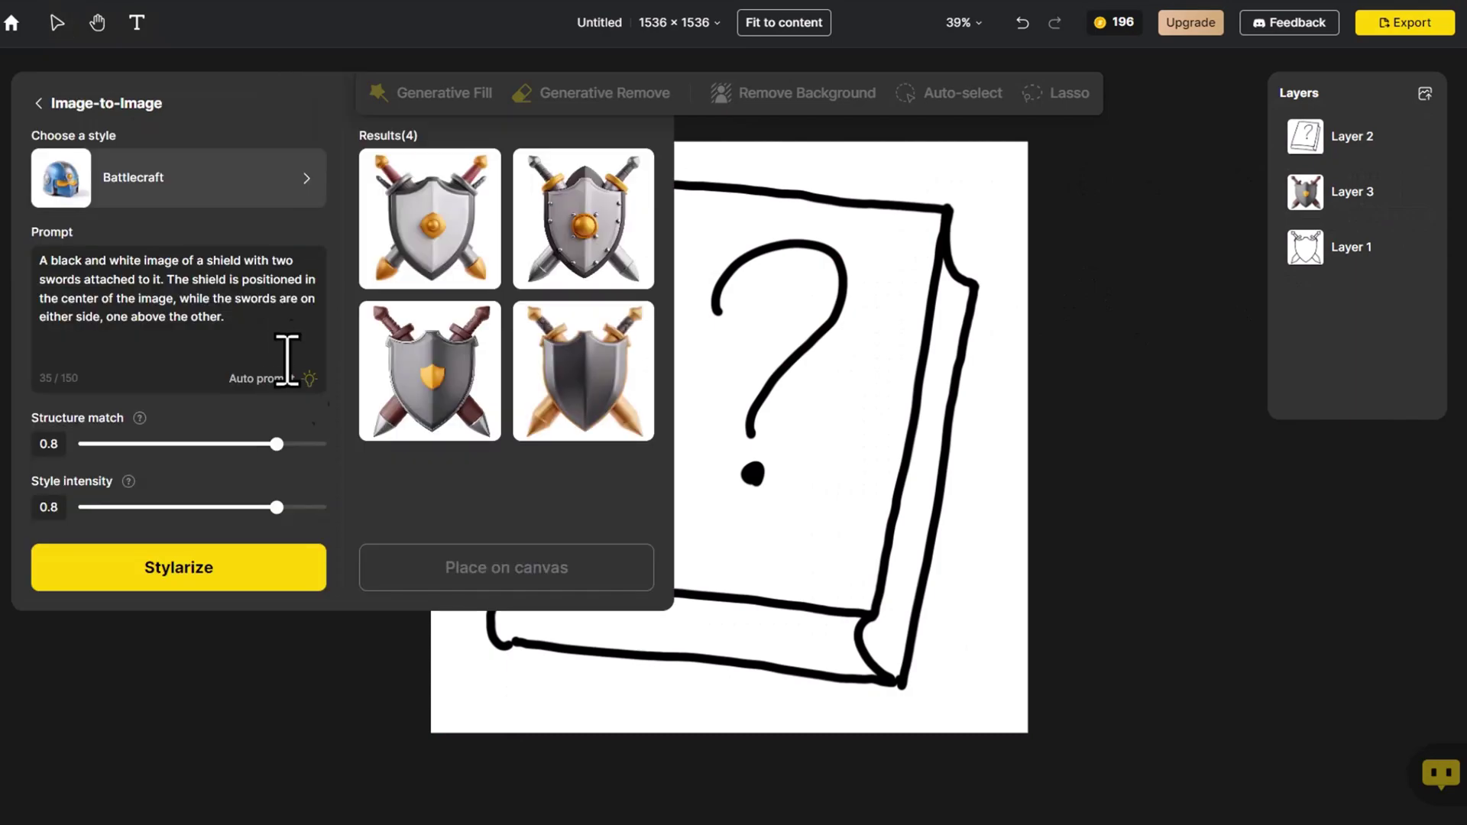
{"action": "left_click", "coordinate": [298, 380]}
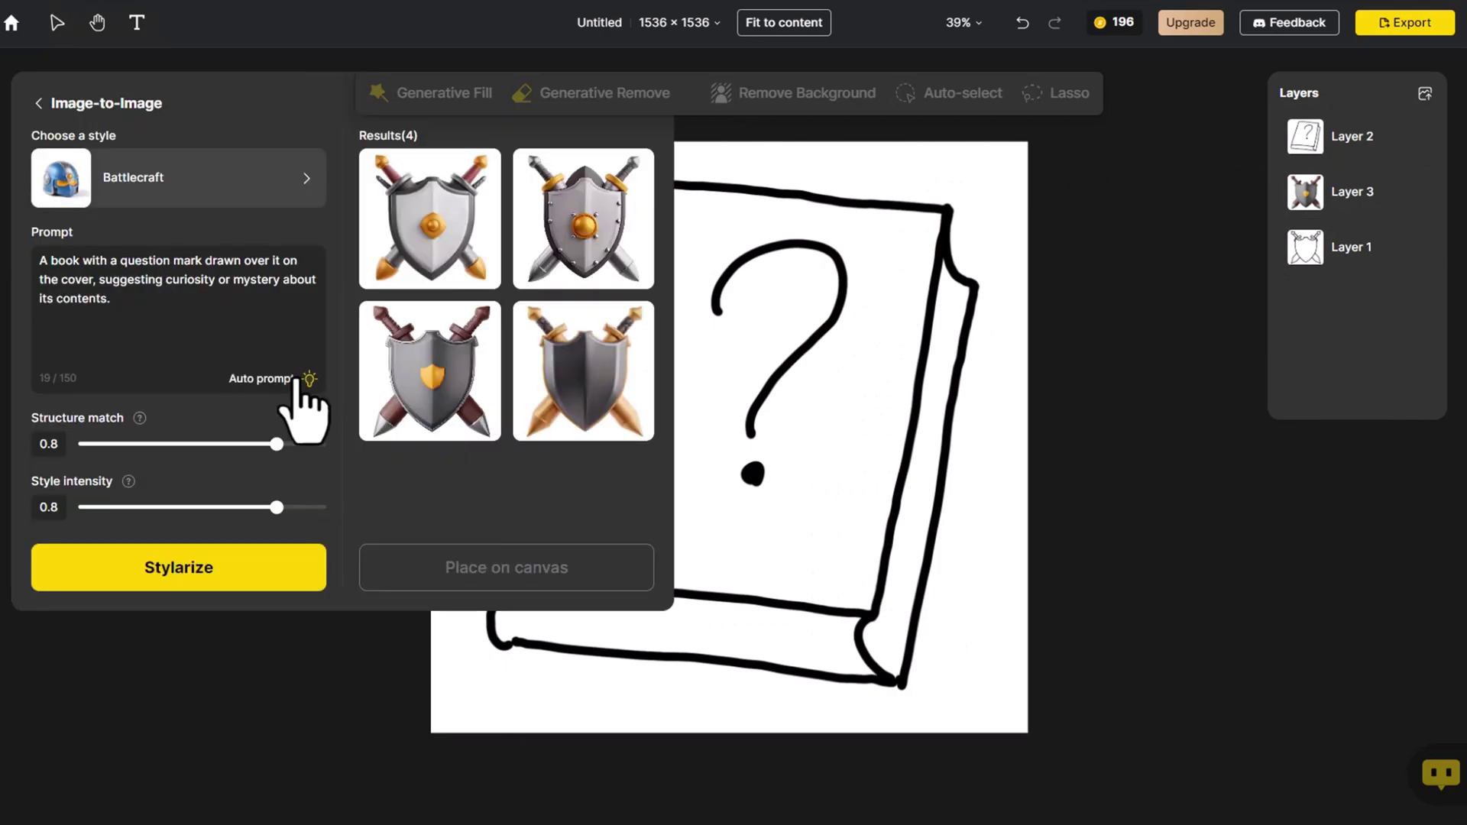
{"action": "left_click", "coordinate": [52, 260]}
{"action": "type", "text": "blue"}
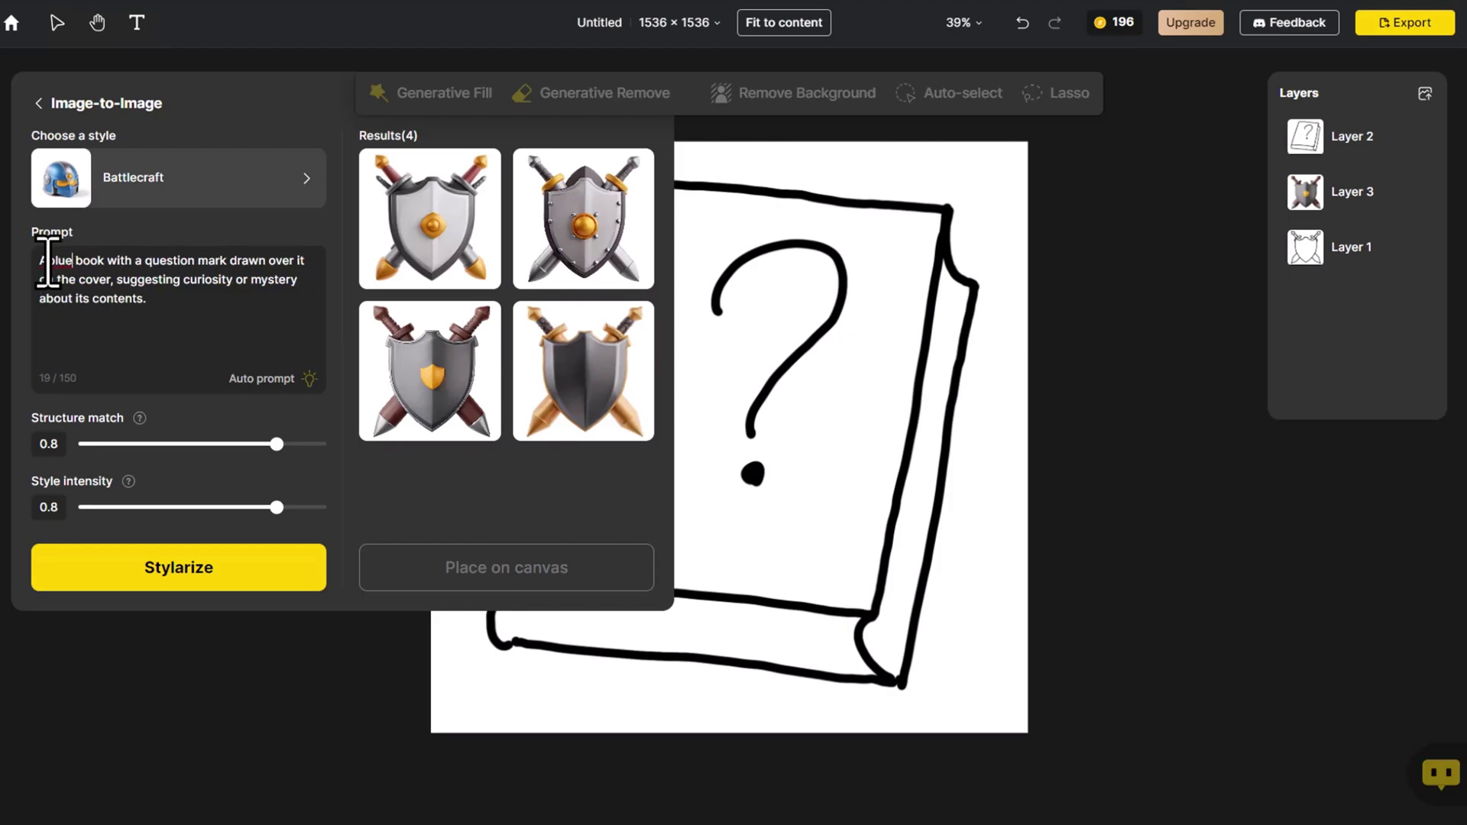
{"action": "left_click", "coordinate": [48, 260]}
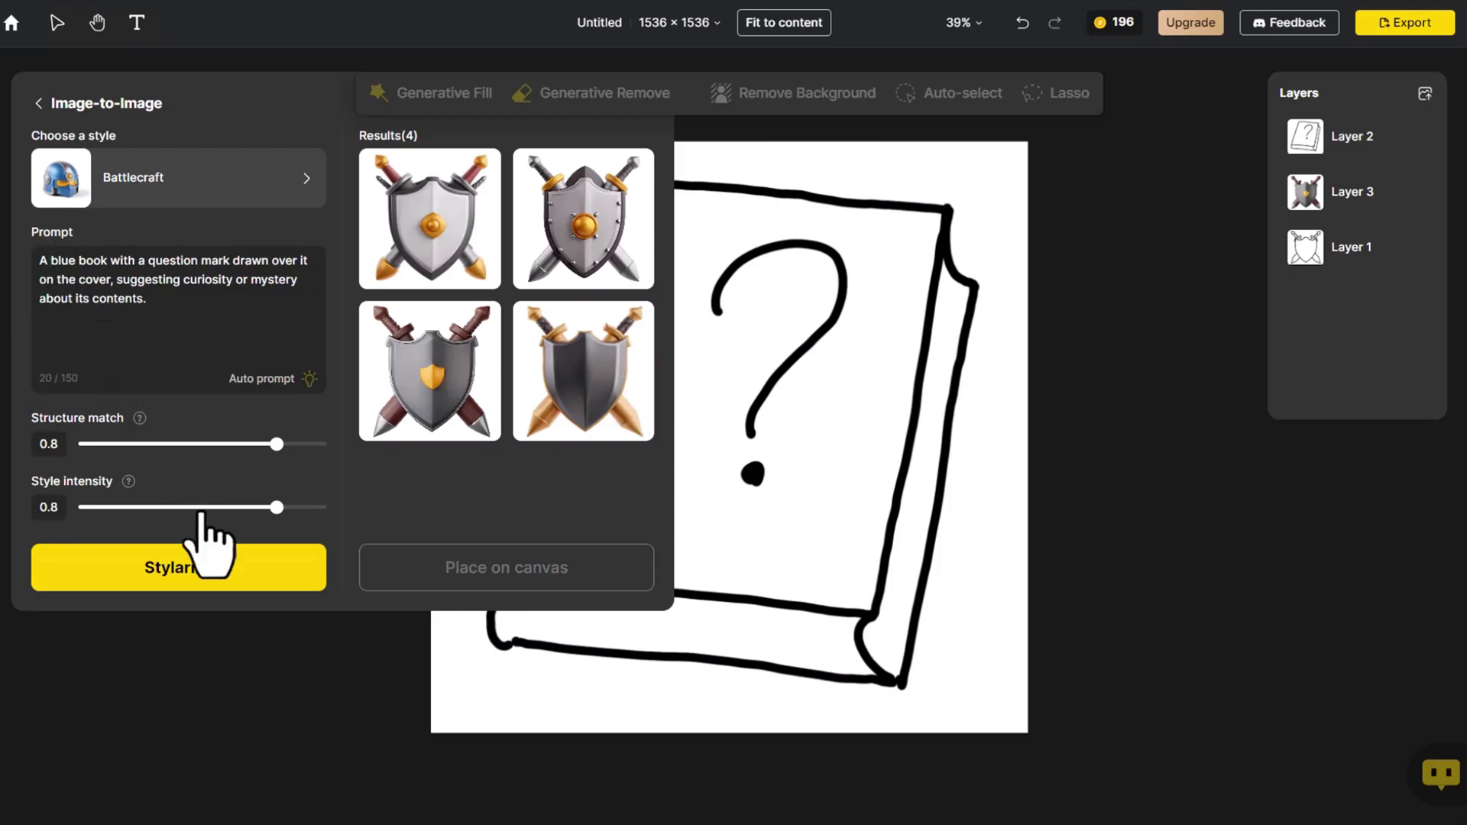
Step: Generate two batches of Battlecraft blue books and pick the first result
{"action": "left_click", "coordinate": [221, 561]}
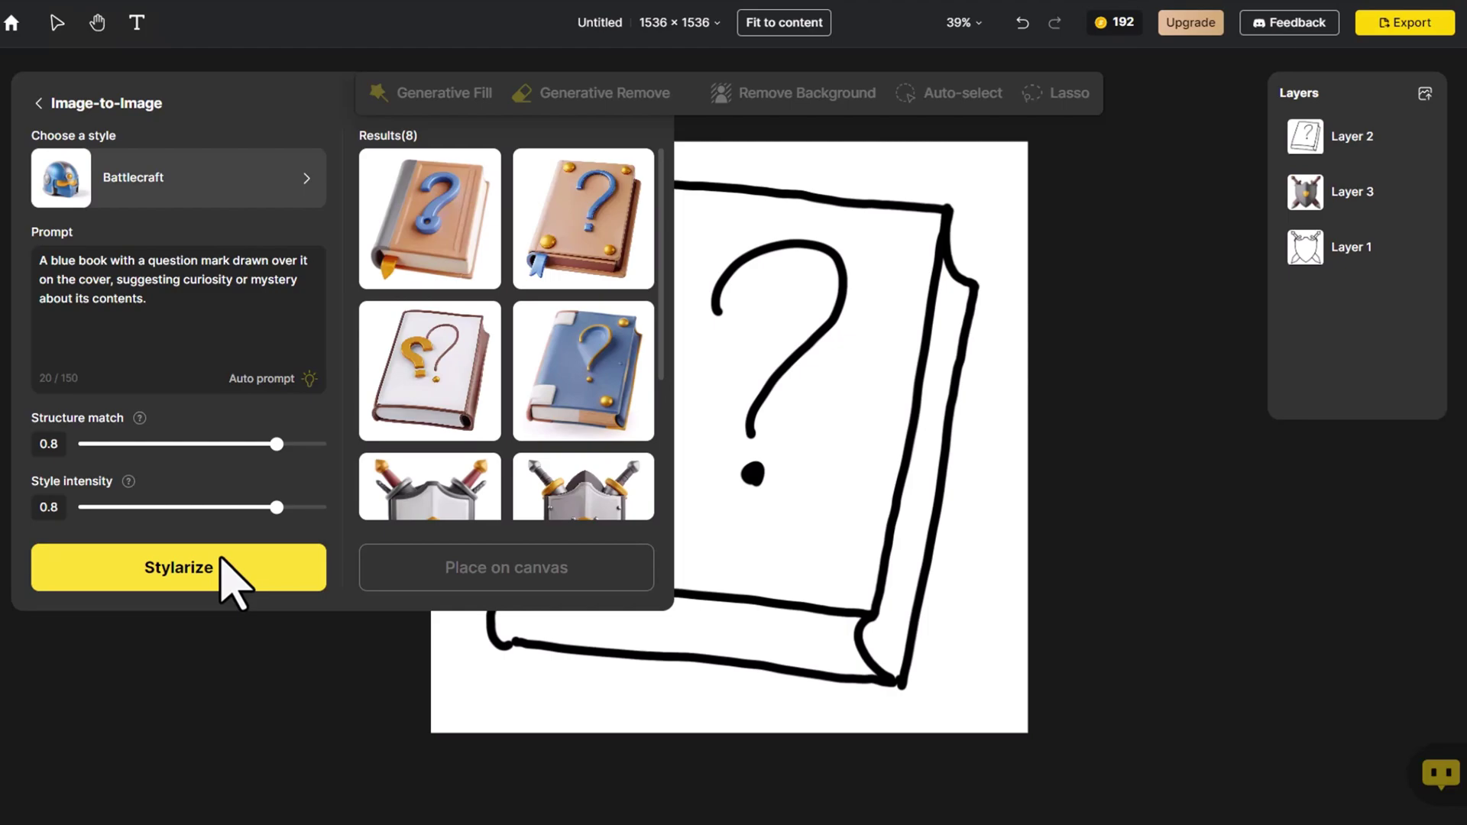
{"action": "left_click", "coordinate": [221, 565]}
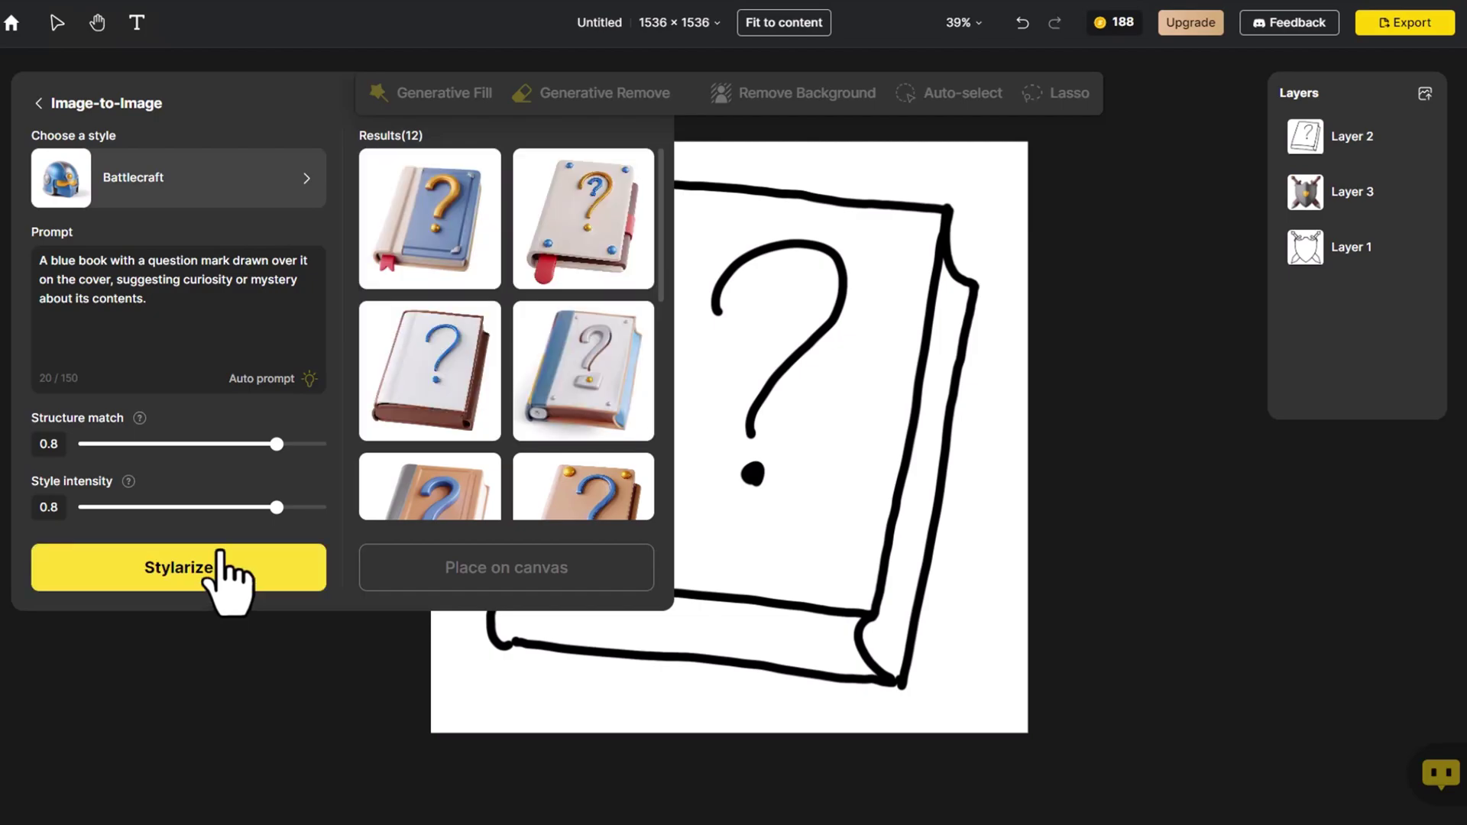
{"action": "left_click", "coordinate": [374, 265]}
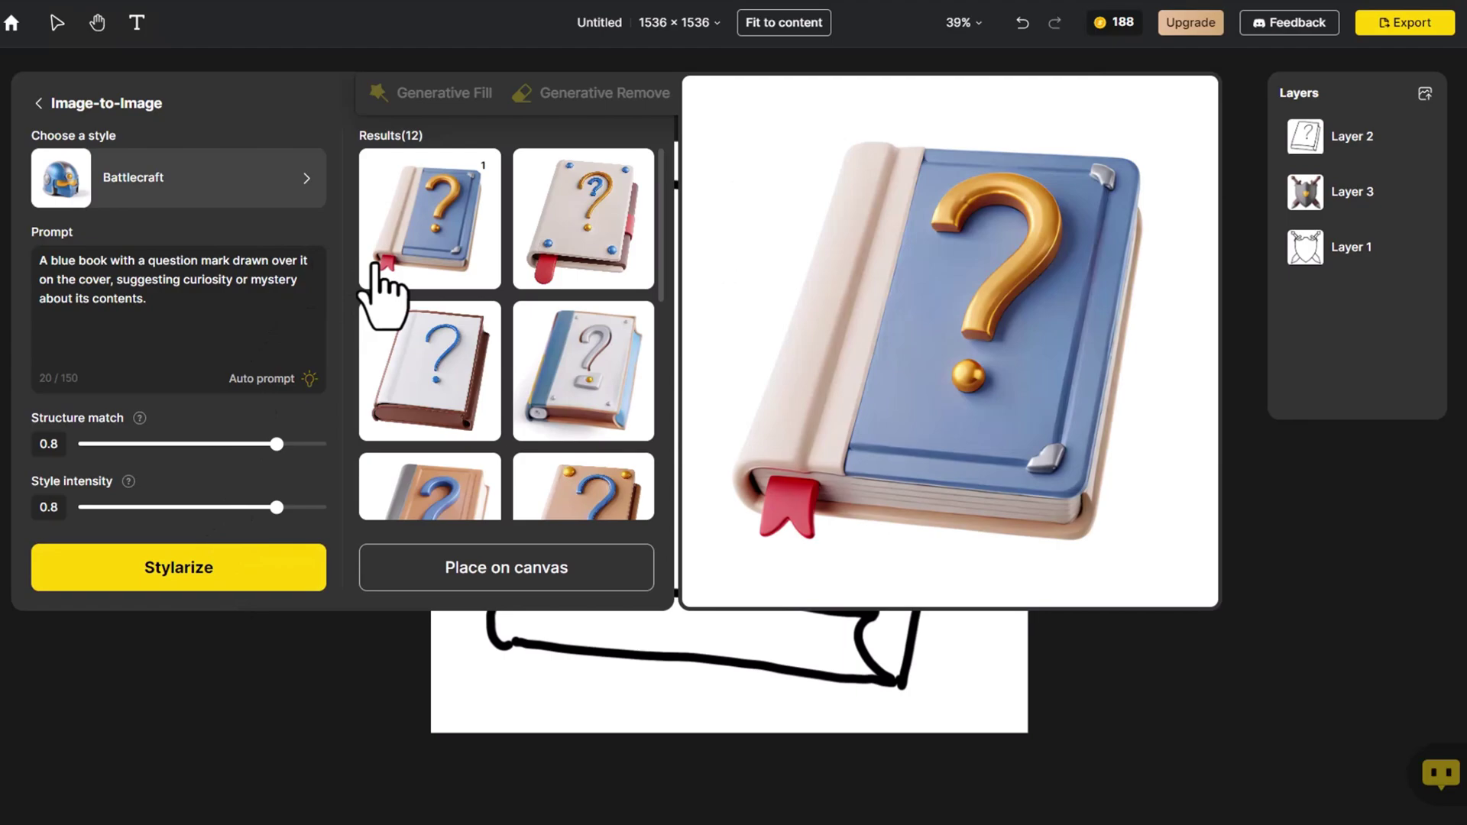
{"action": "left_click", "coordinate": [463, 579]}
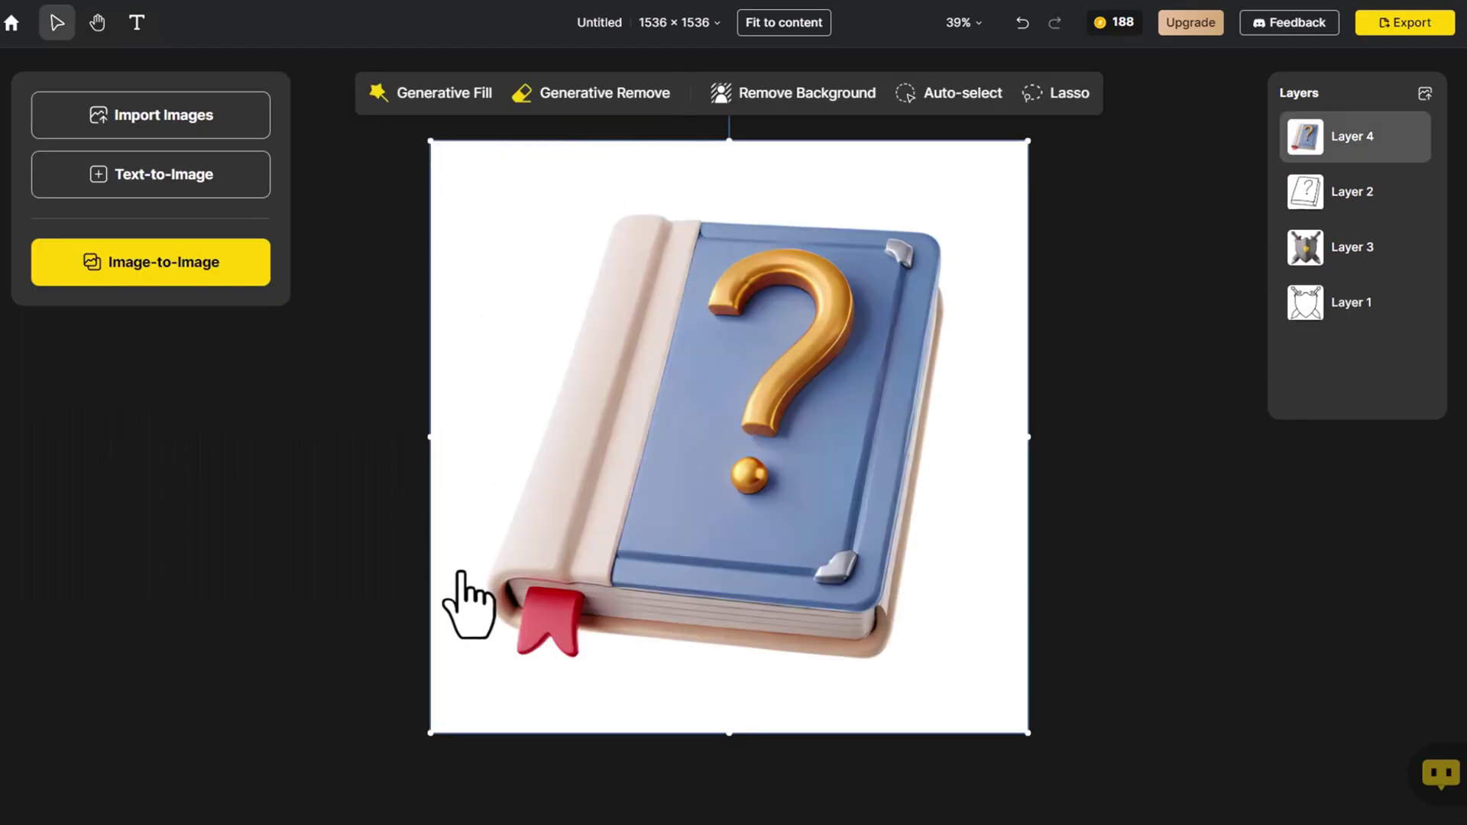
{"action": "left_click", "coordinate": [1081, 459]}
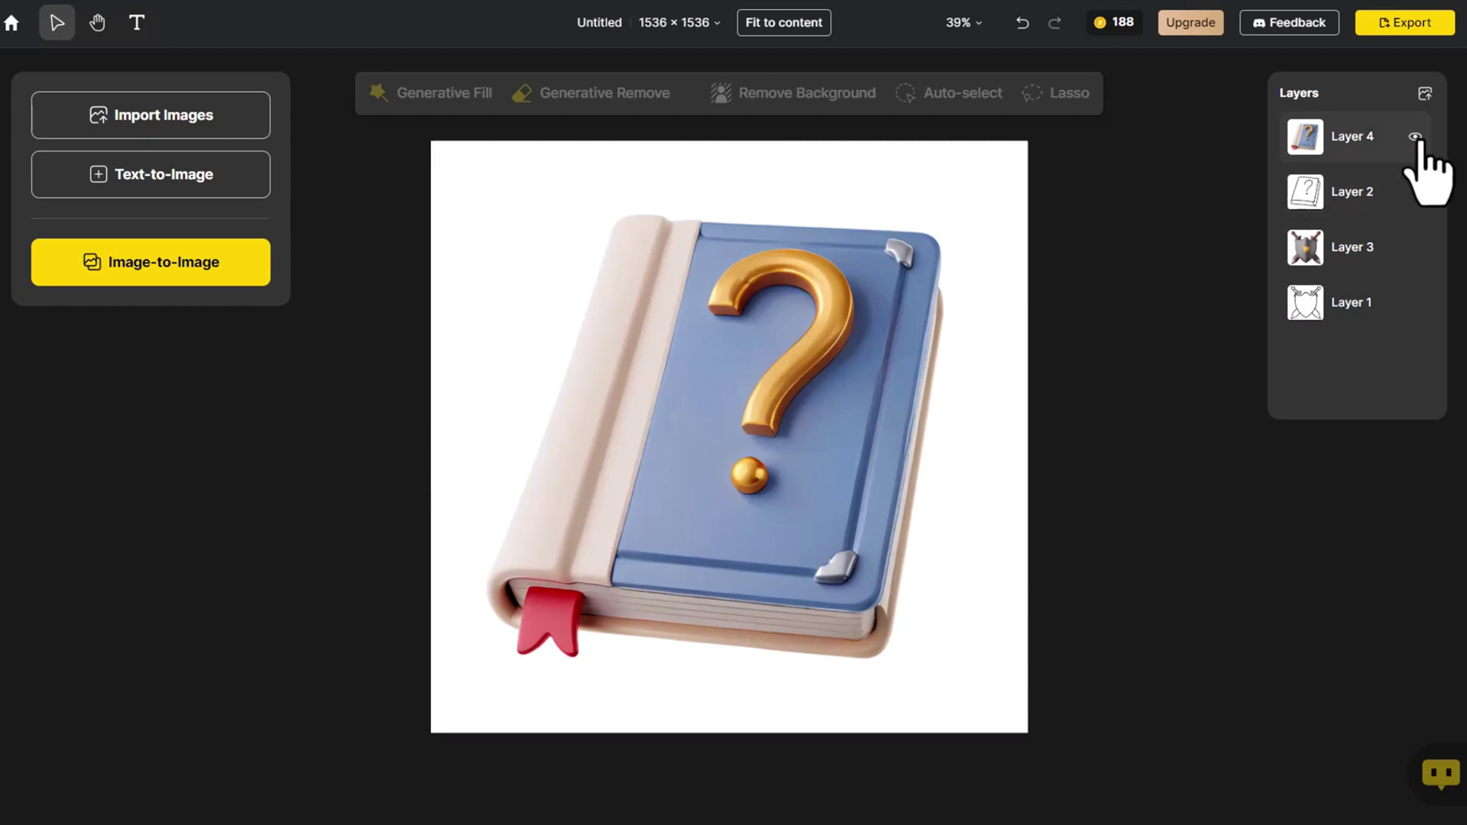
{"action": "left_click", "coordinate": [1415, 137]}
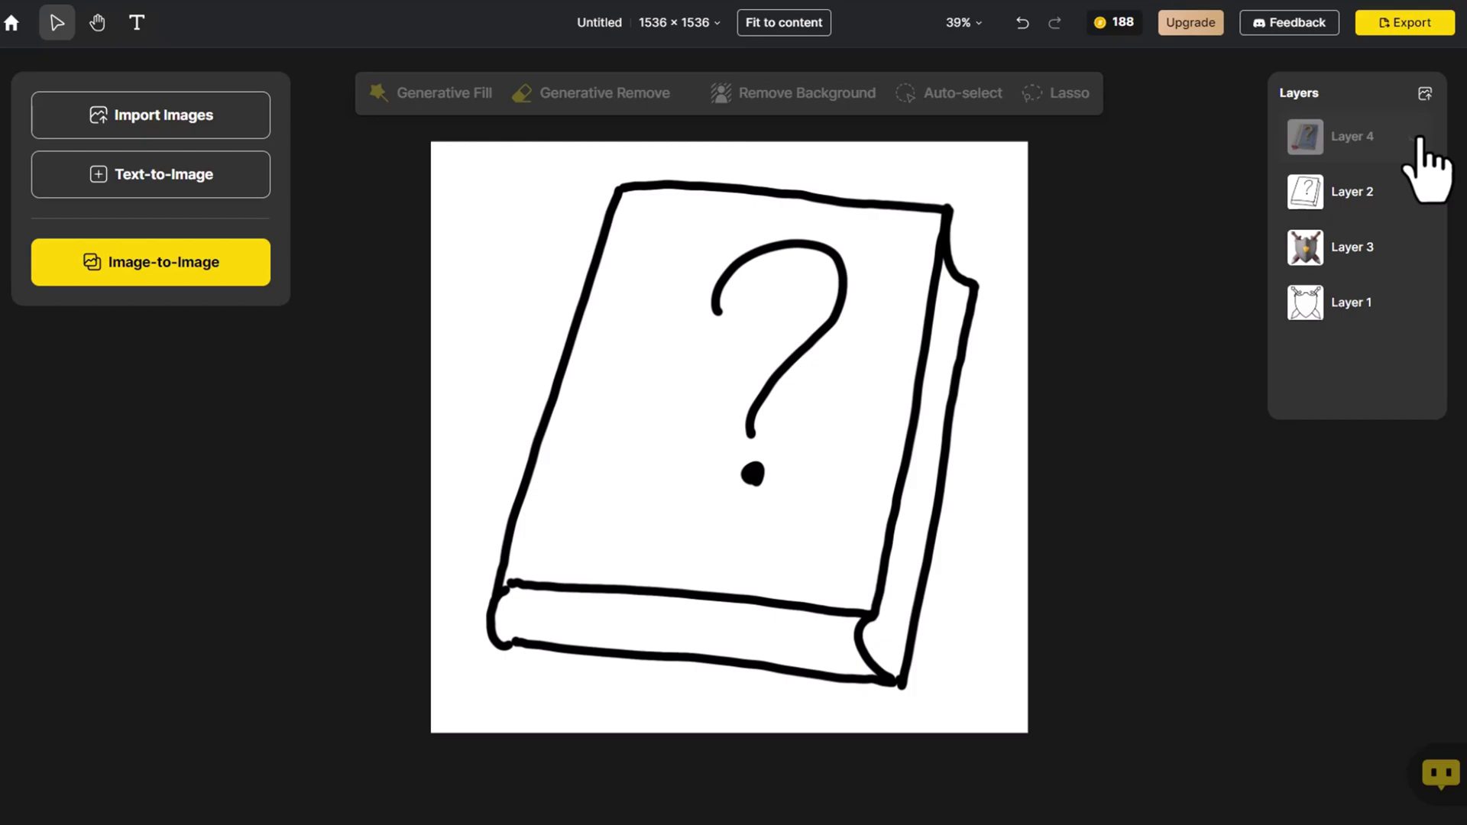
{"action": "left_click", "coordinate": [1415, 136]}
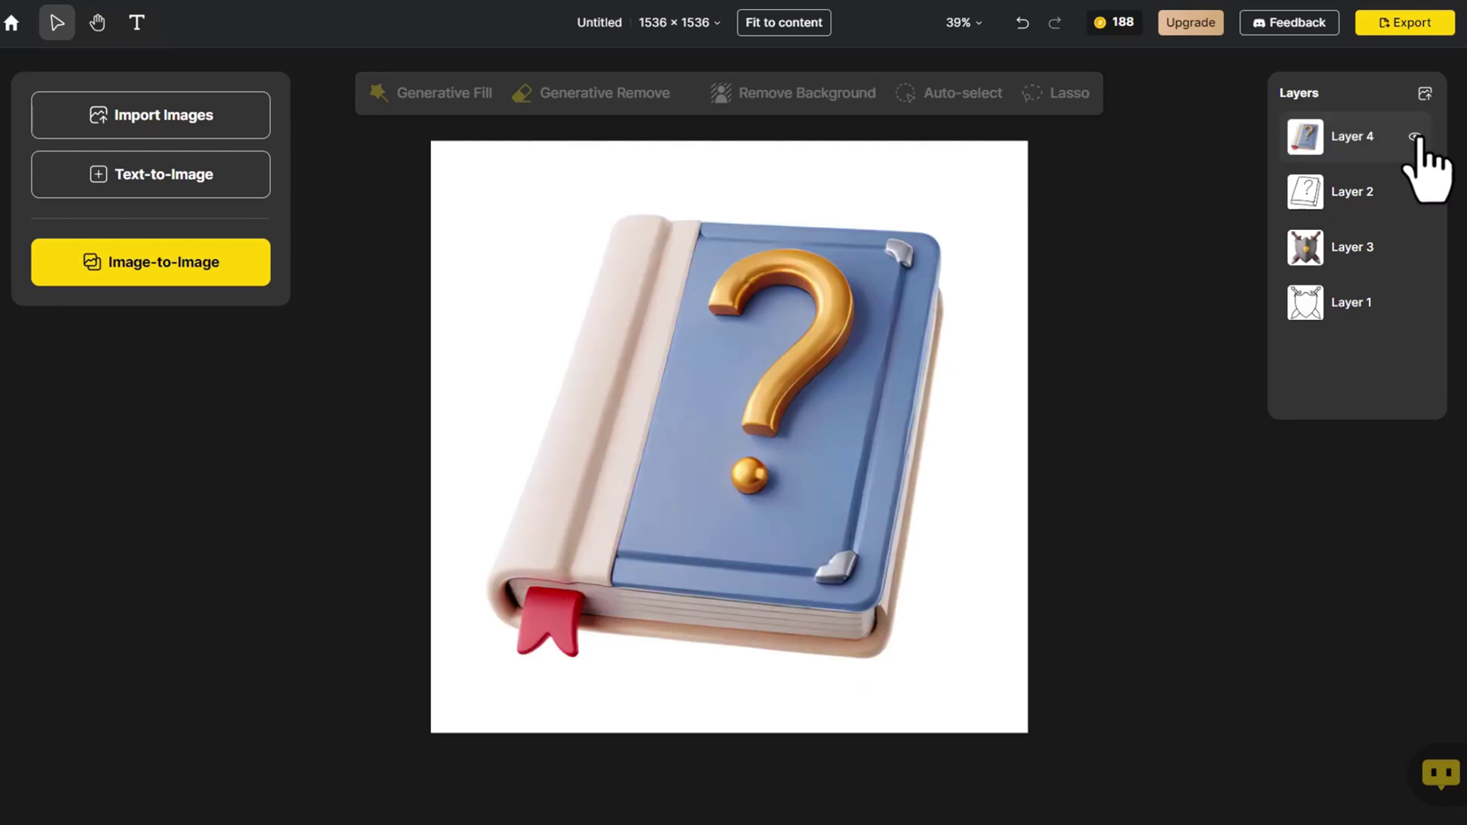
{"action": "left_click", "coordinate": [1415, 137]}
{"action": "left_click", "coordinate": [1415, 192]}
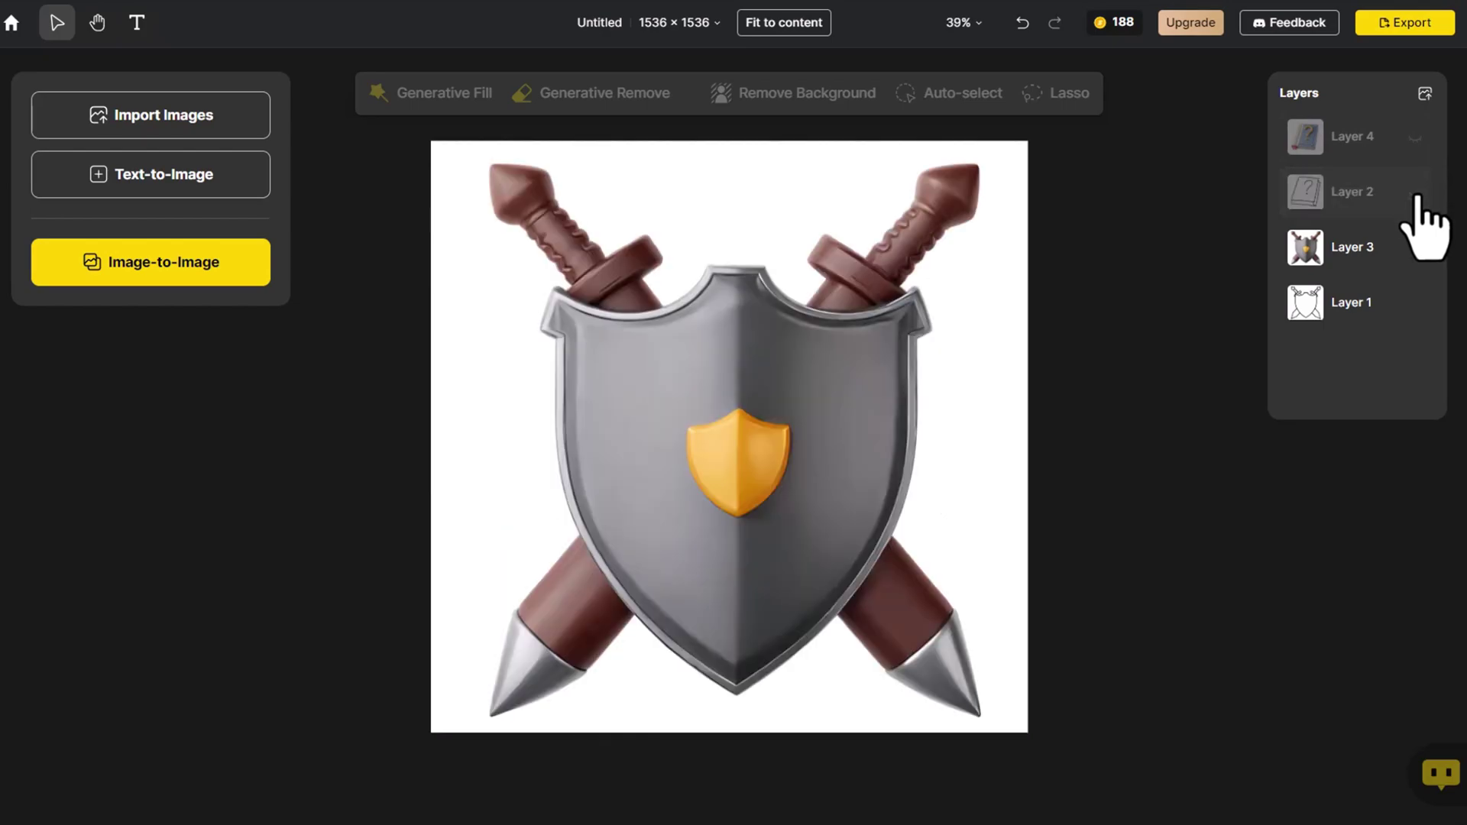
{"action": "left_click", "coordinate": [1415, 247]}
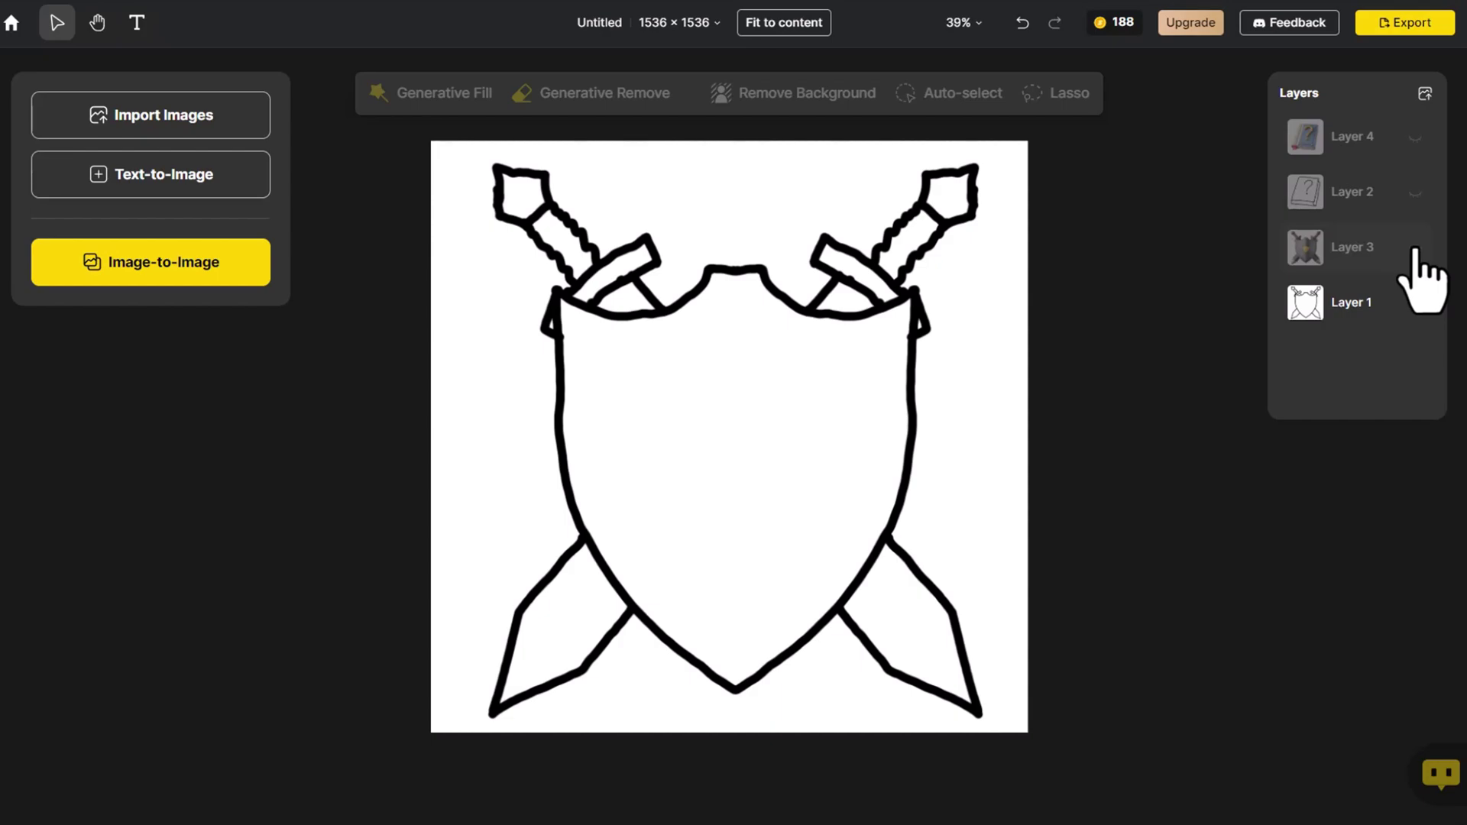
{"action": "left_click", "coordinate": [1415, 248]}
{"action": "left_click", "coordinate": [1415, 137]}
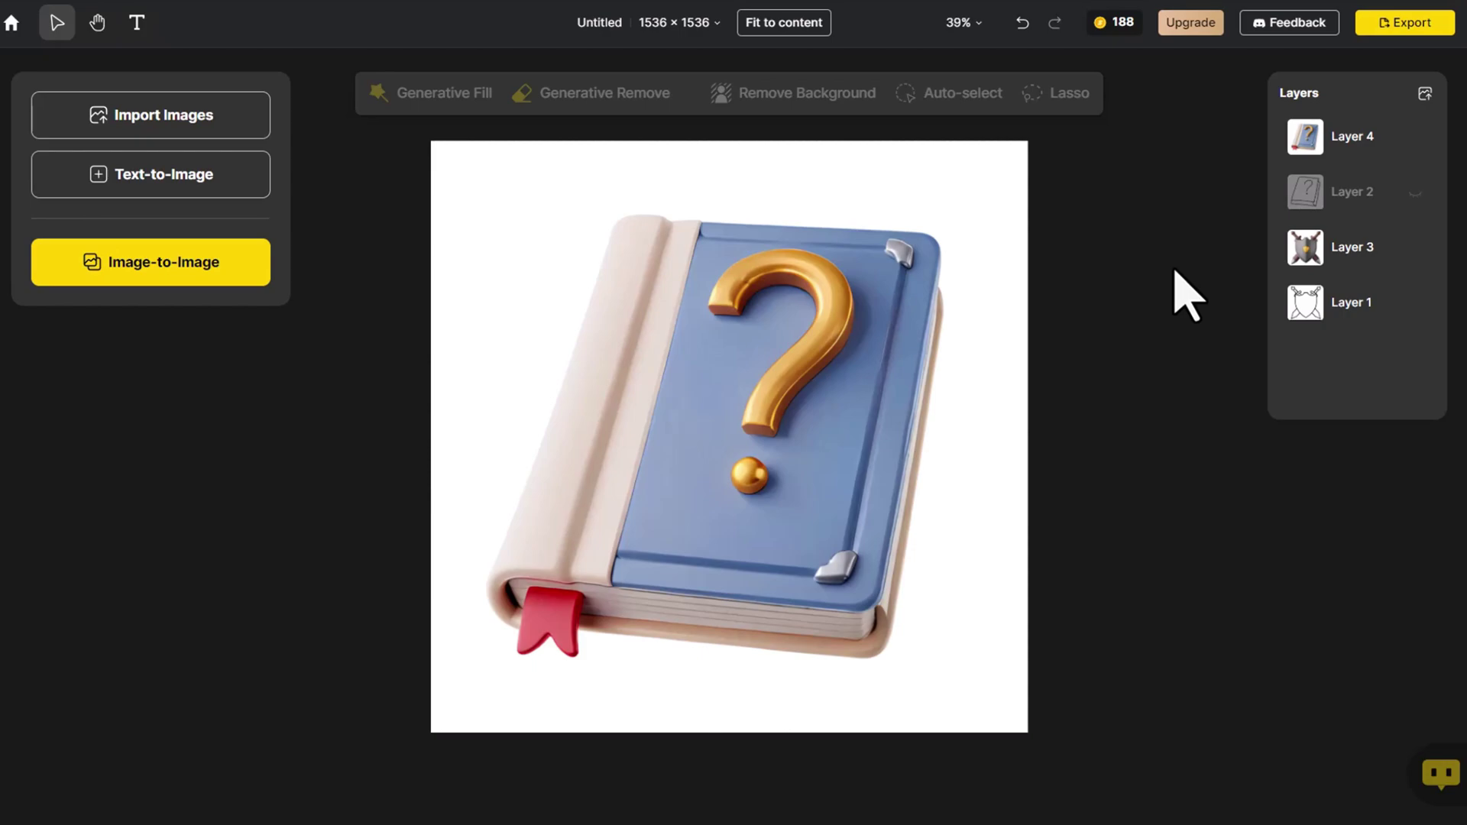
Step: Write a Text-to-Image prompt for a green-liquid potion bottle in World of Warcraft style, with No Style
{"action": "left_click", "coordinate": [217, 180]}
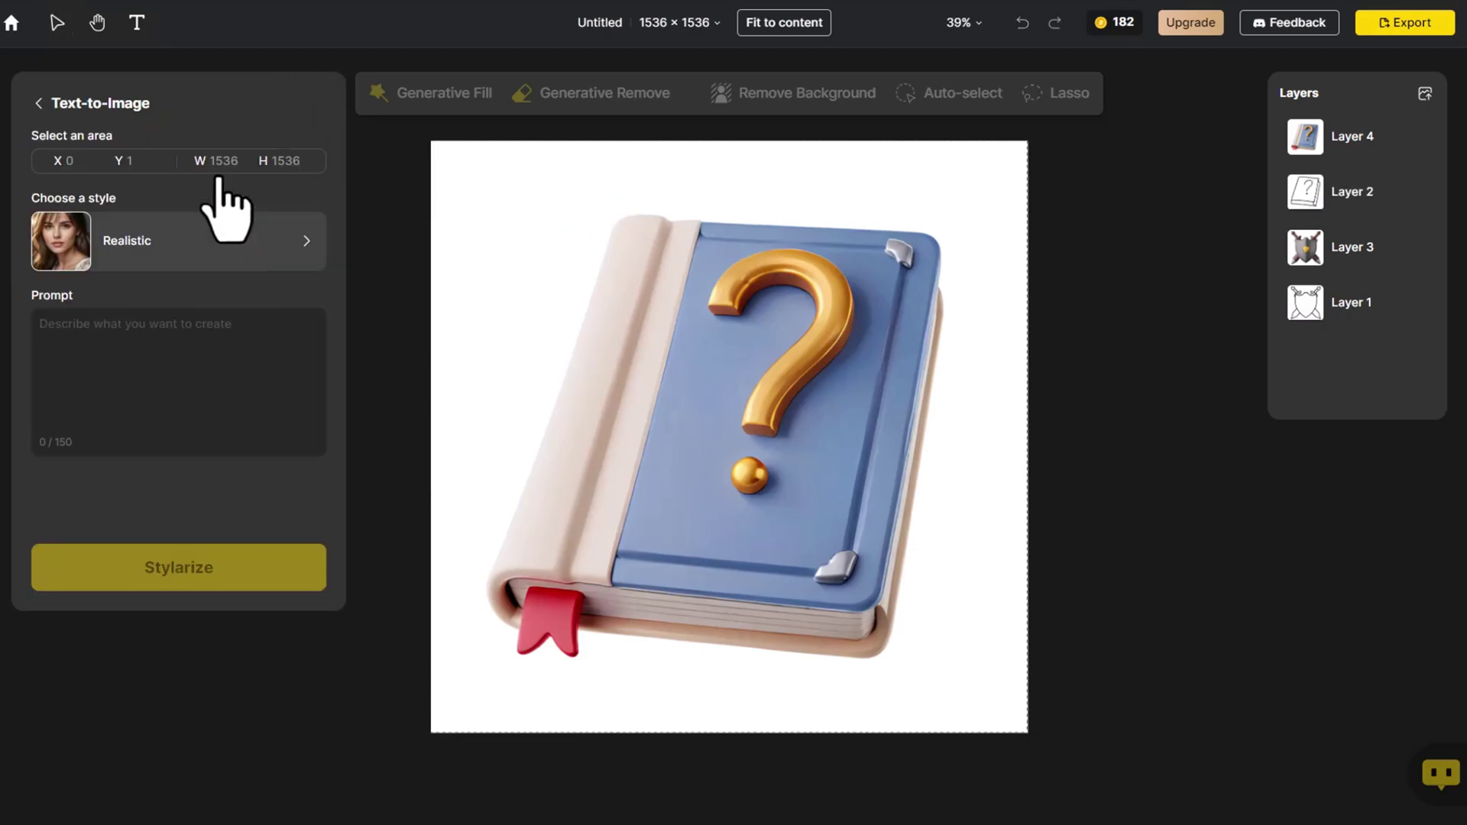
{"action": "left_click", "coordinate": [226, 333]}
{"action": "type", "text": "A potion"}
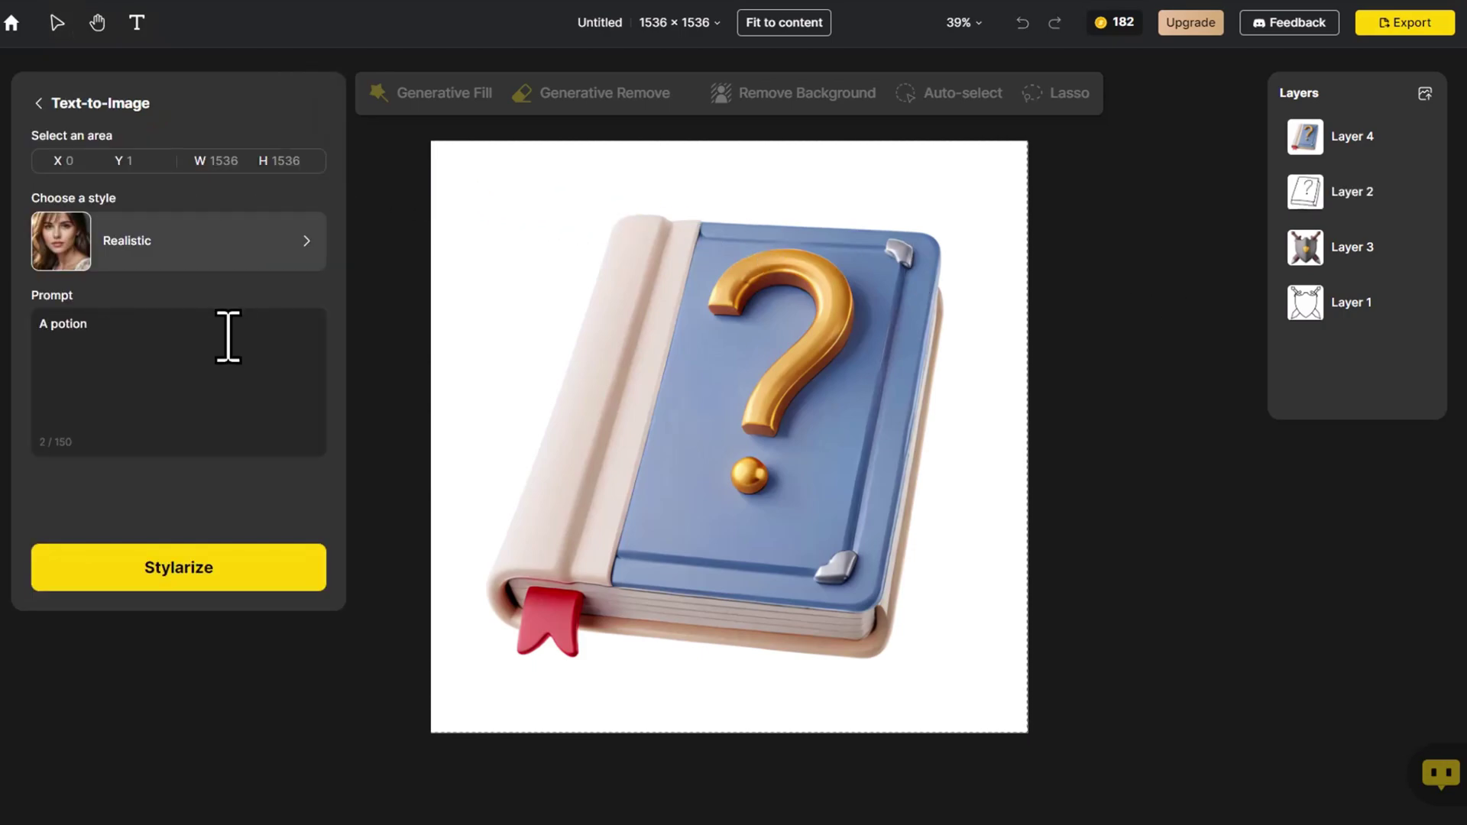
{"action": "type", "text": " bottle with a green liquid coming out"}
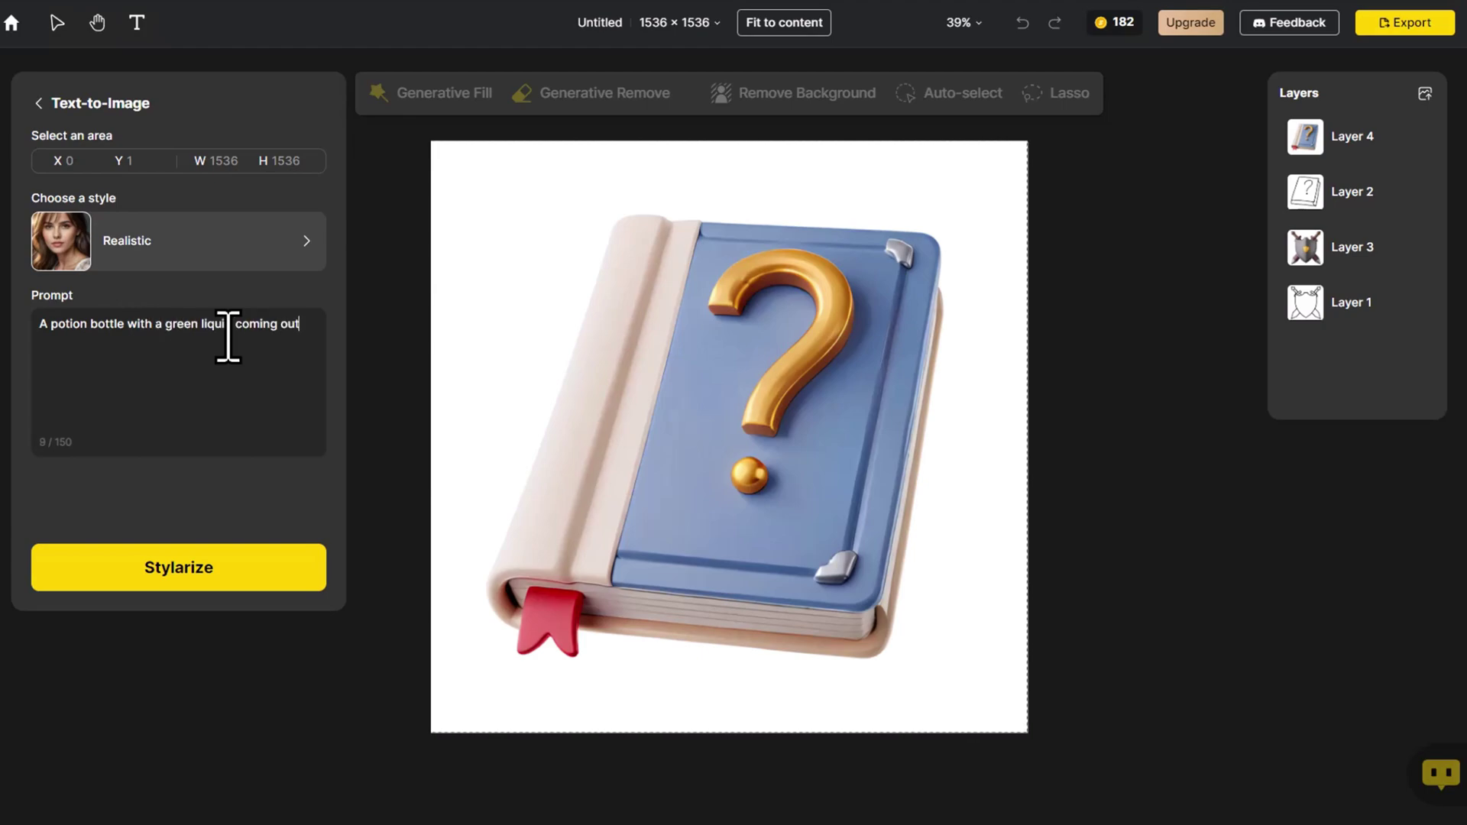
{"action": "type", "text": " of the top, t"}
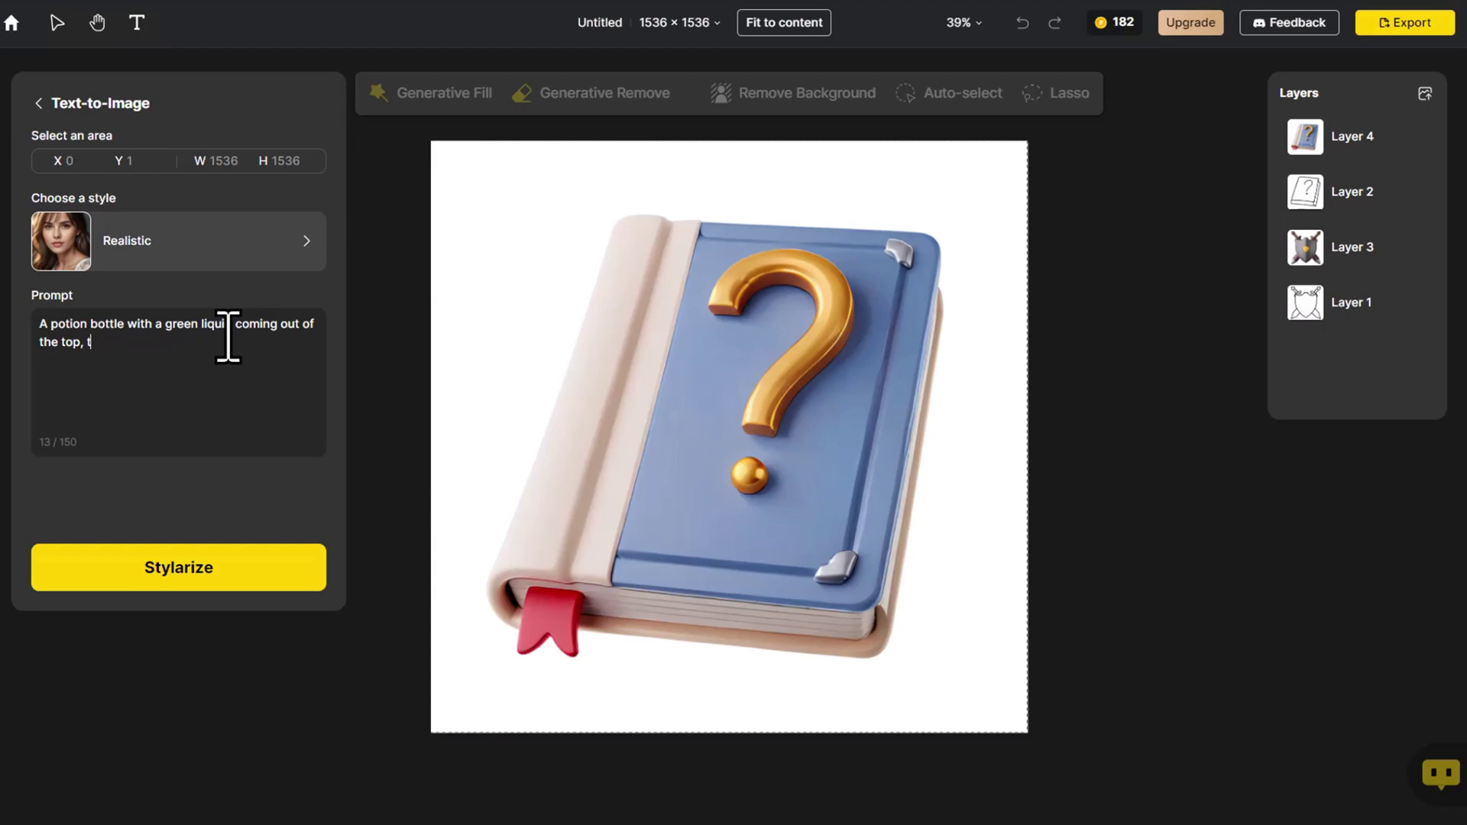
{"action": "type", "text": "he style of world of warcr"}
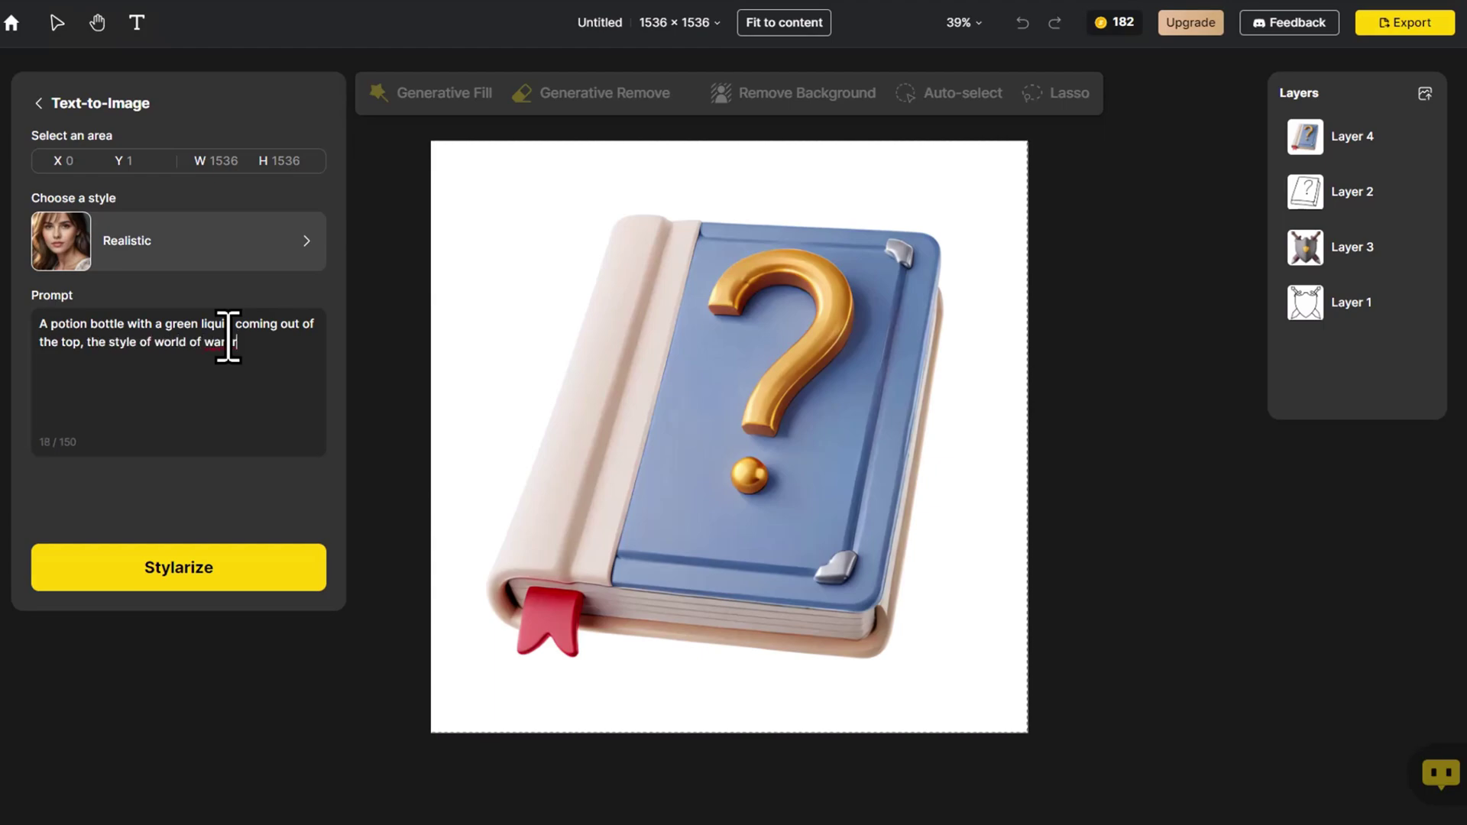
{"action": "type", "text": "aft, The legend of Zelda"}
{"action": "left_click", "coordinate": [236, 264]}
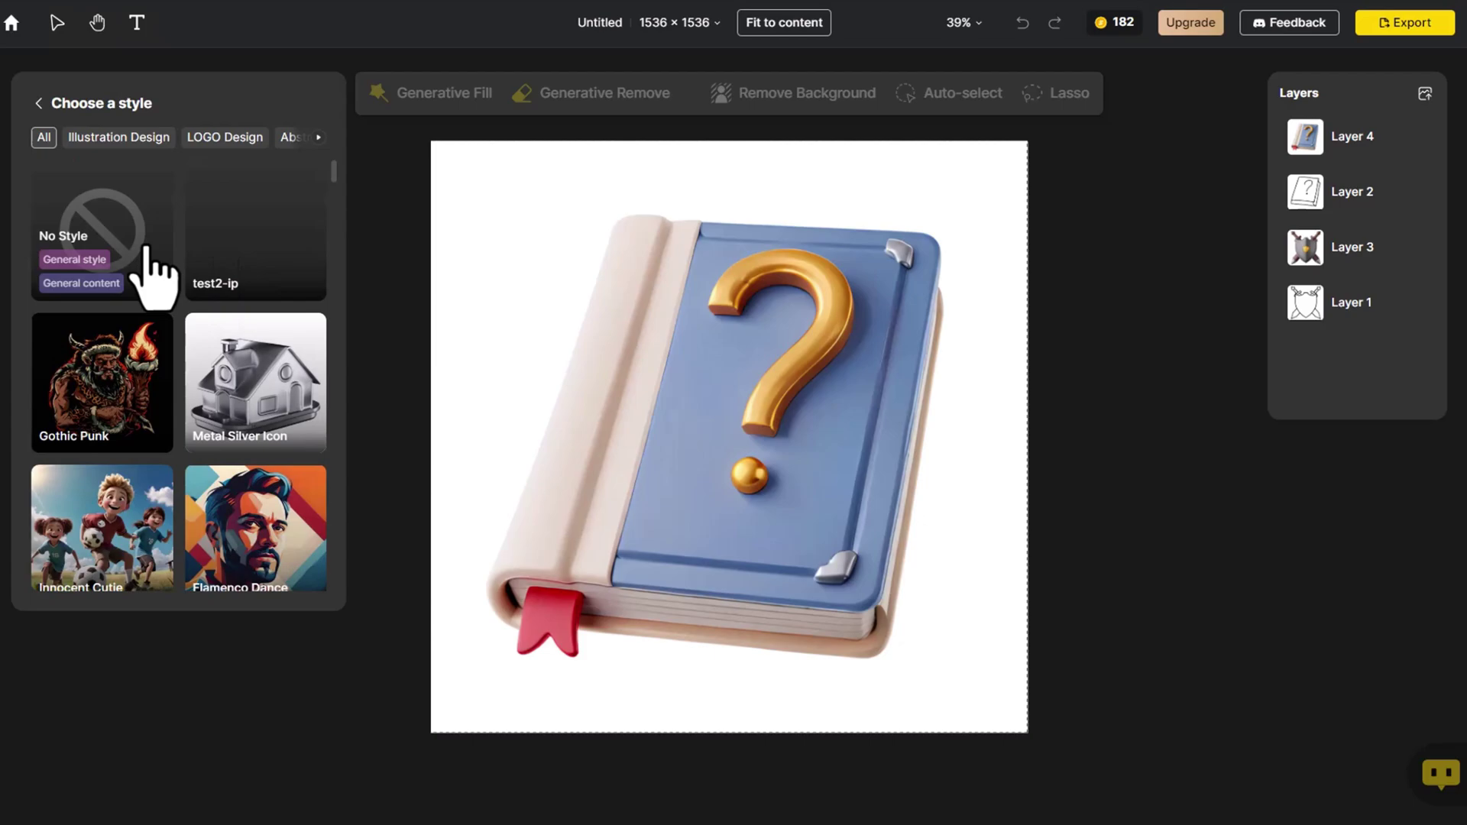
{"action": "left_click", "coordinate": [149, 267]}
Step: Generate the potions and place the bottom-right result on the canvas
{"action": "left_click", "coordinate": [256, 592]}
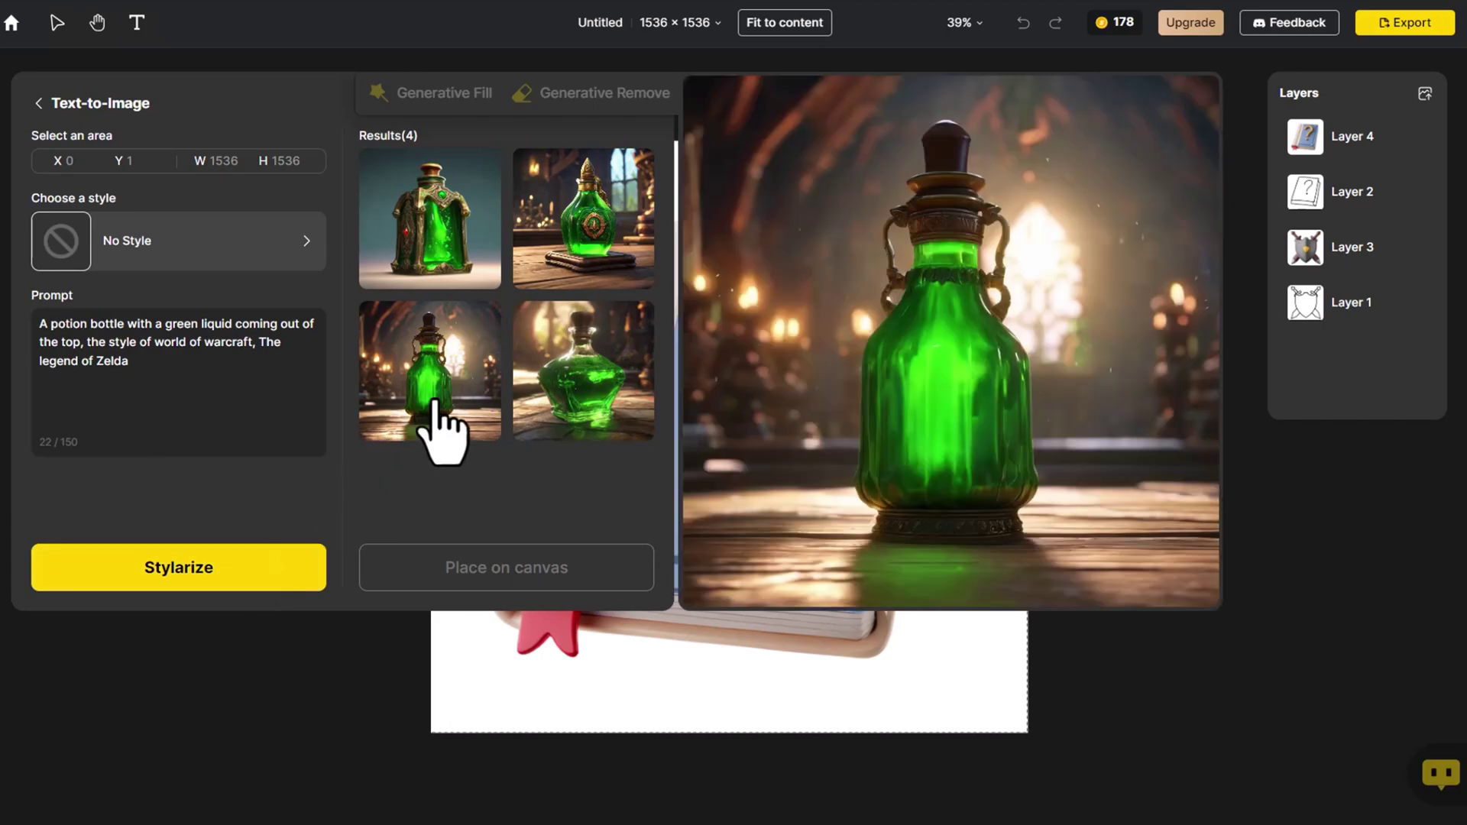
{"action": "left_click", "coordinate": [595, 401]}
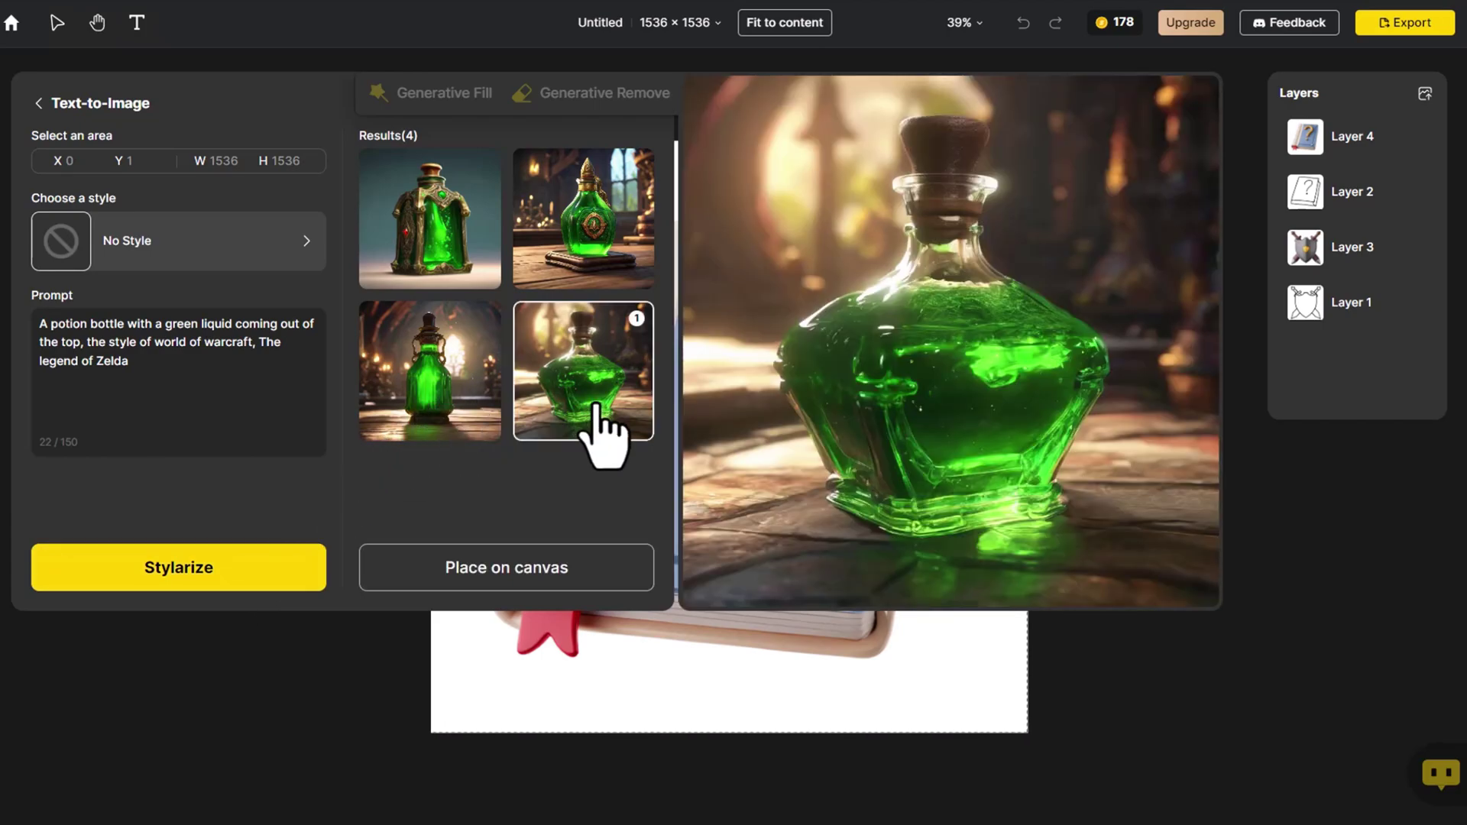
{"action": "left_click", "coordinate": [564, 569]}
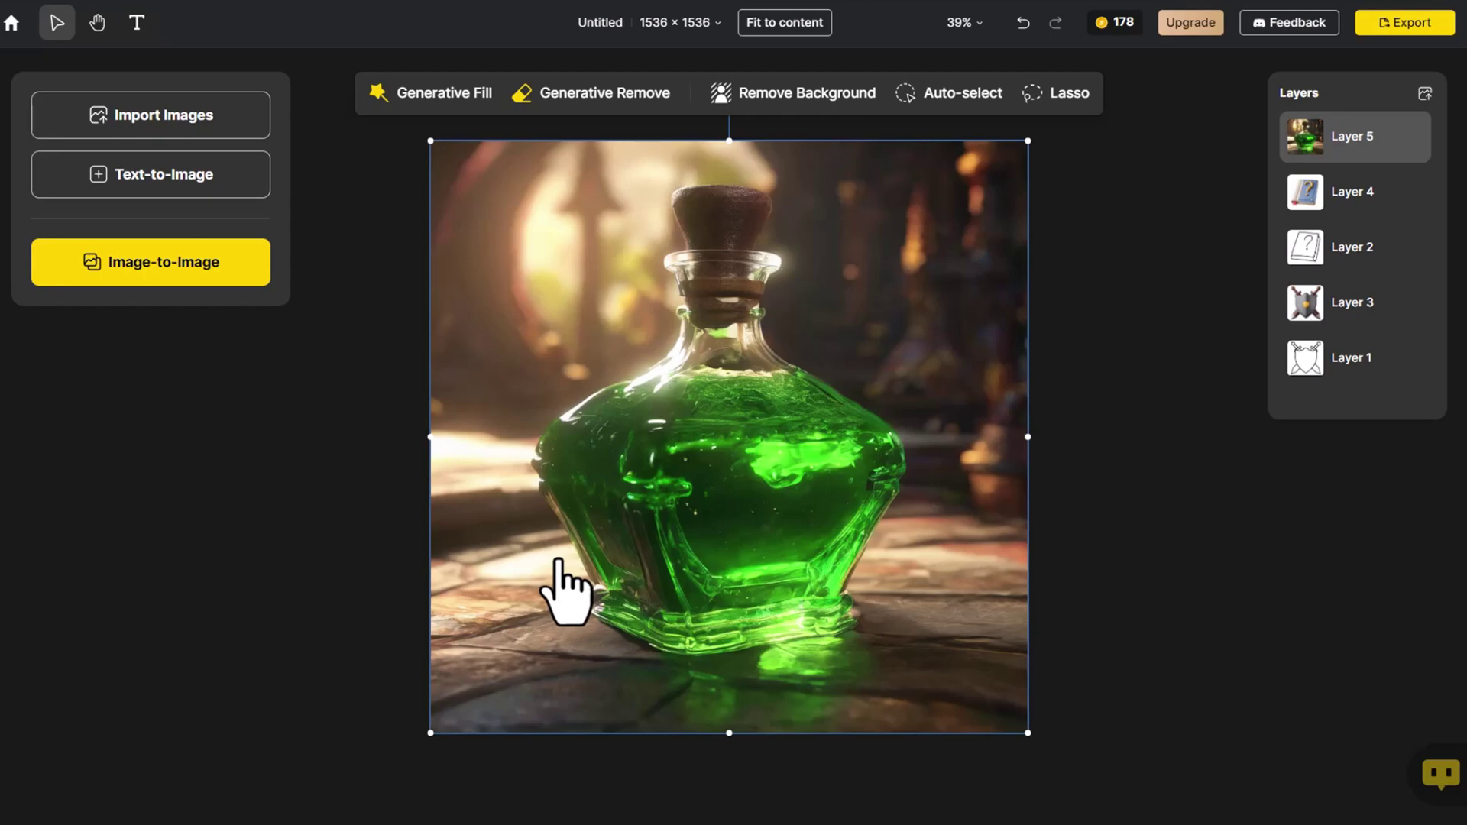
Step: Replace the potion prompt with a wooden treasure chest description with leather belt and runes
{"action": "left_click", "coordinate": [201, 194]}
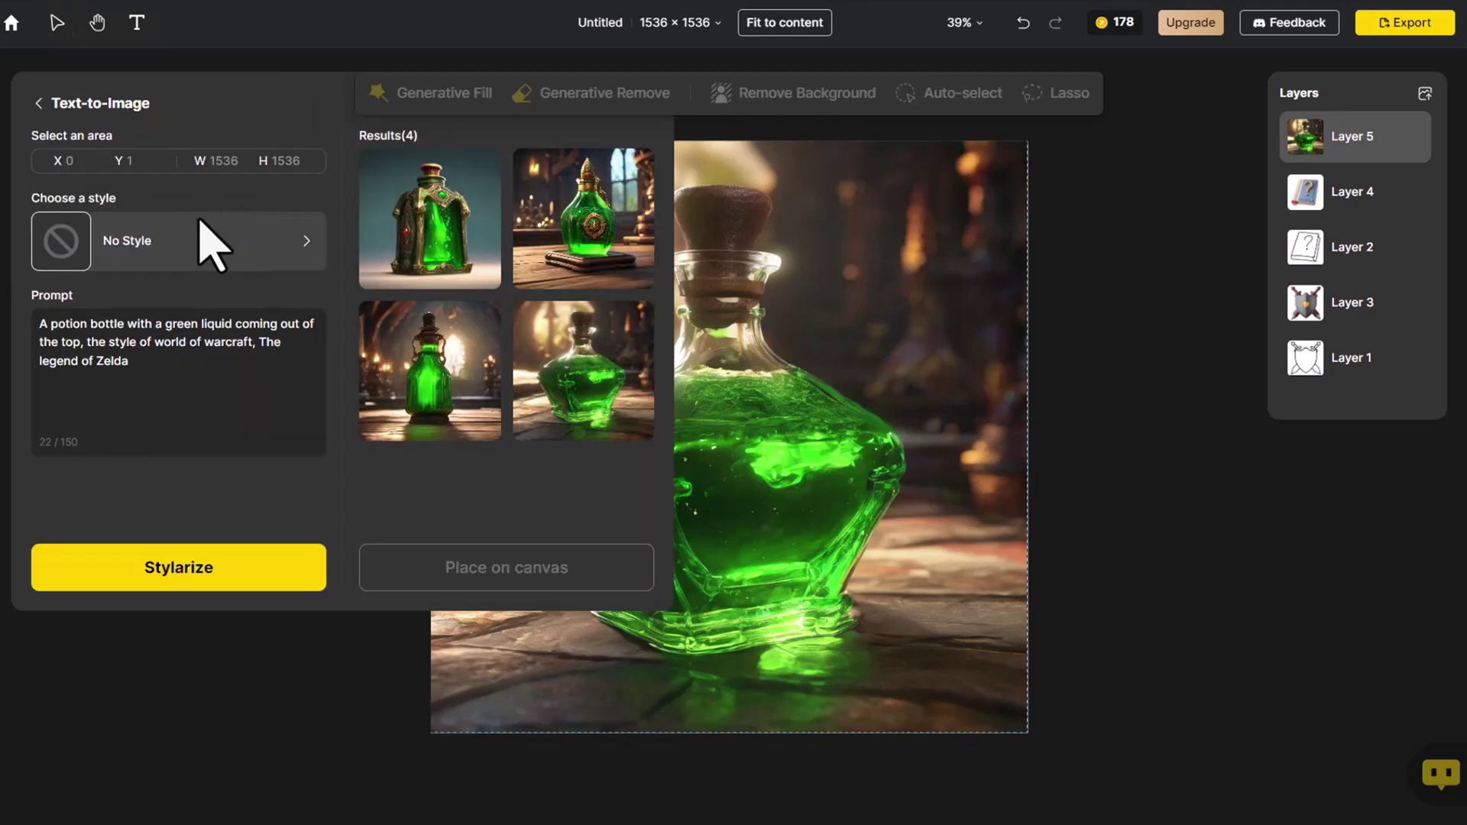
{"action": "left_click_drag", "start_coordinate": [199, 386], "coordinate": [42, 328]}
{"action": "key", "text": "BackSpace"}
{"action": "type", "text": "A wooden treasure chest with an emerald"}
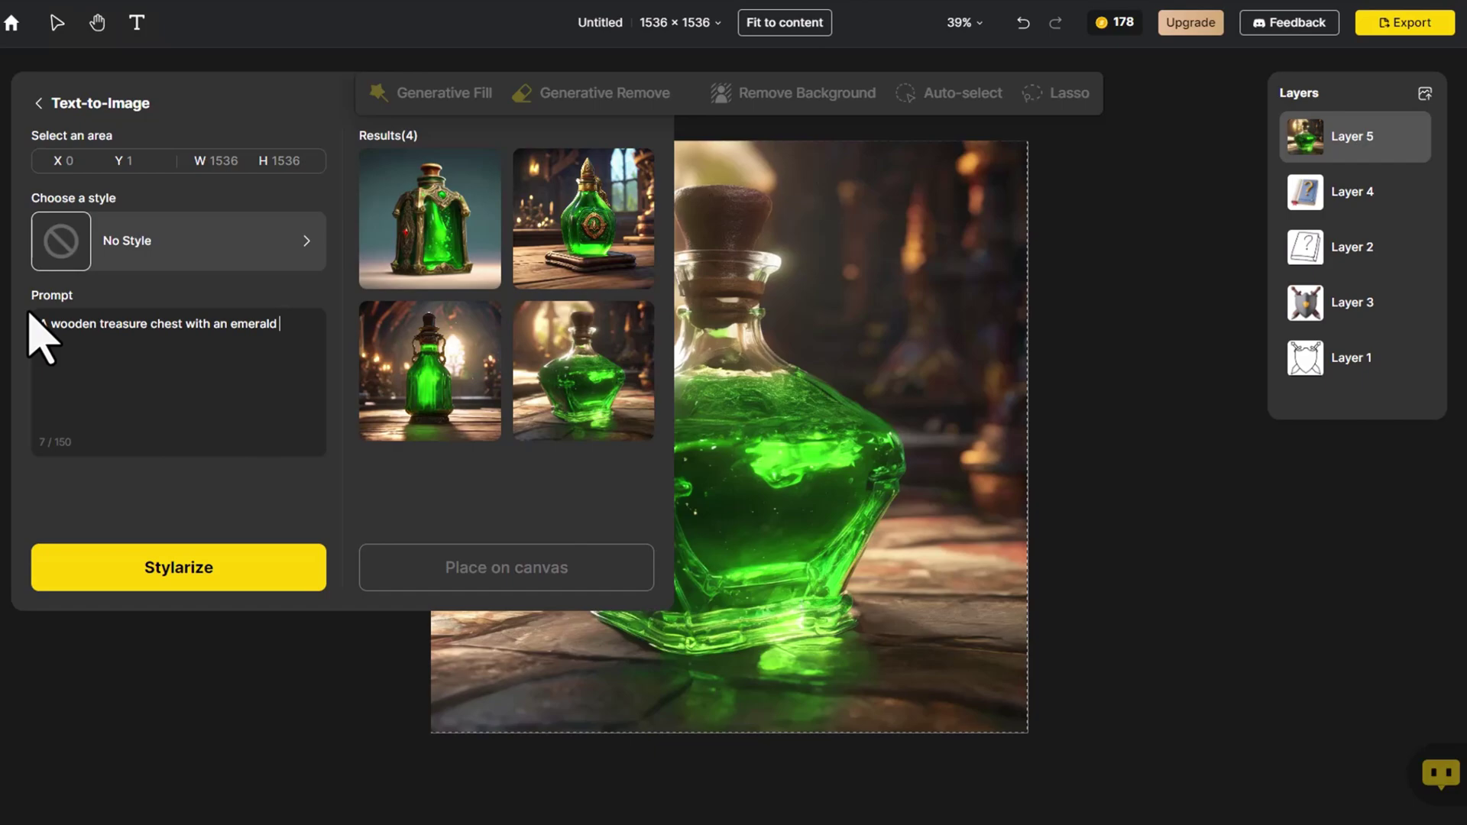
{"action": "type", "text": "a leather belt"}
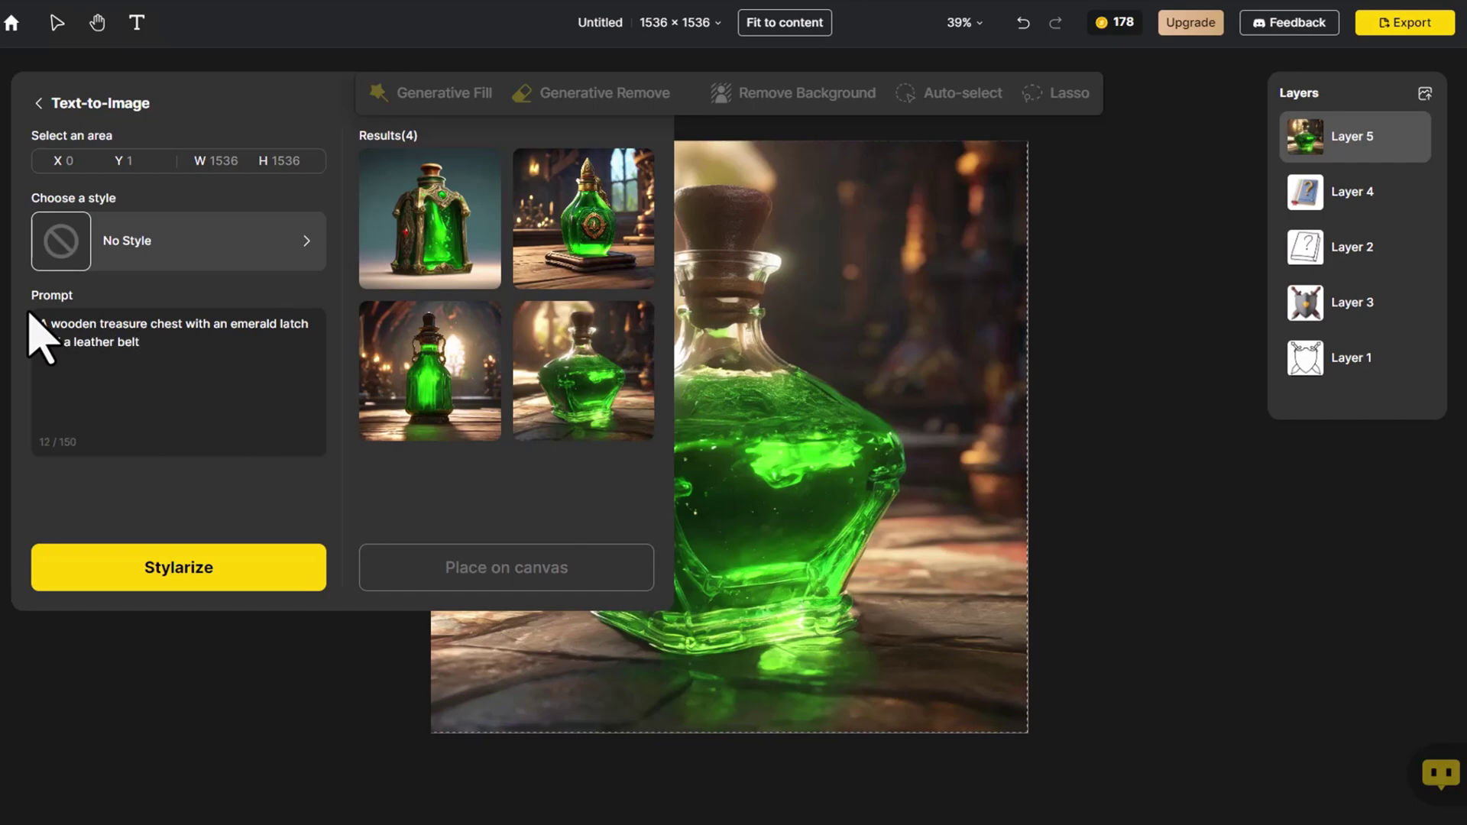
{"action": "type", "text": " runes on all sides, the style"}
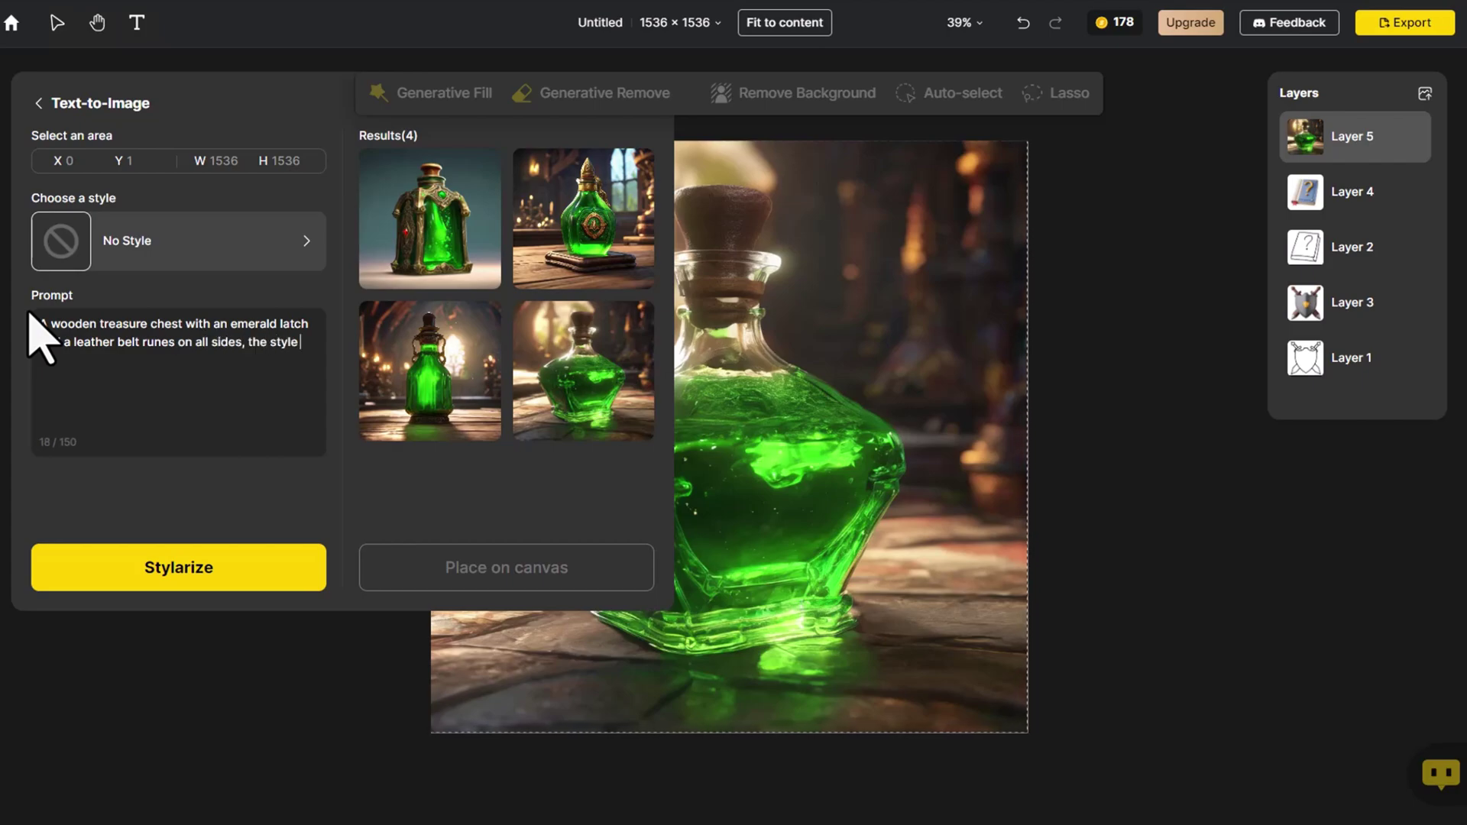
{"action": "type", "text": " of world of war"}
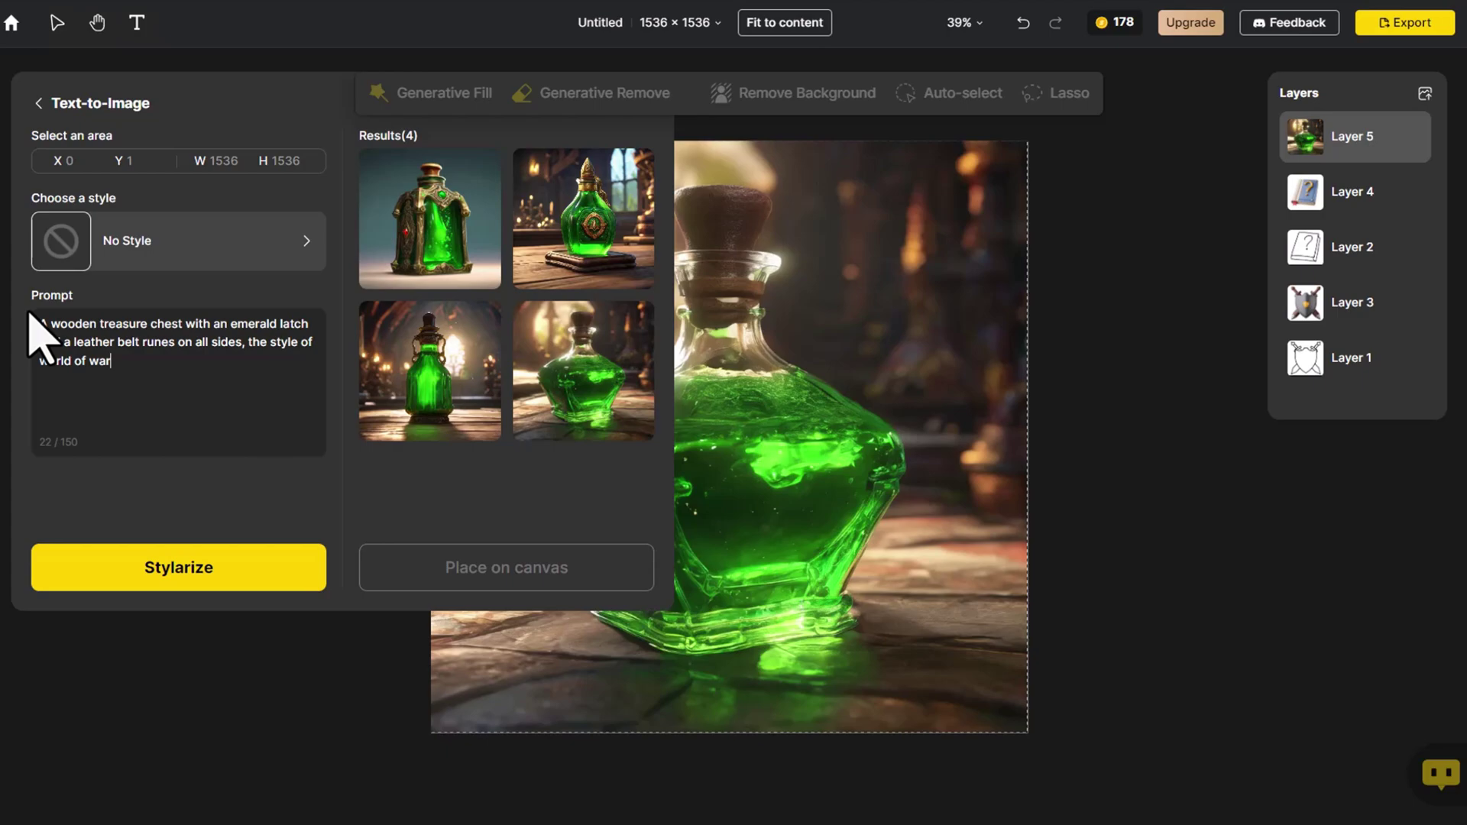
{"action": "type", "text": "craft, The legend of Zelda"}
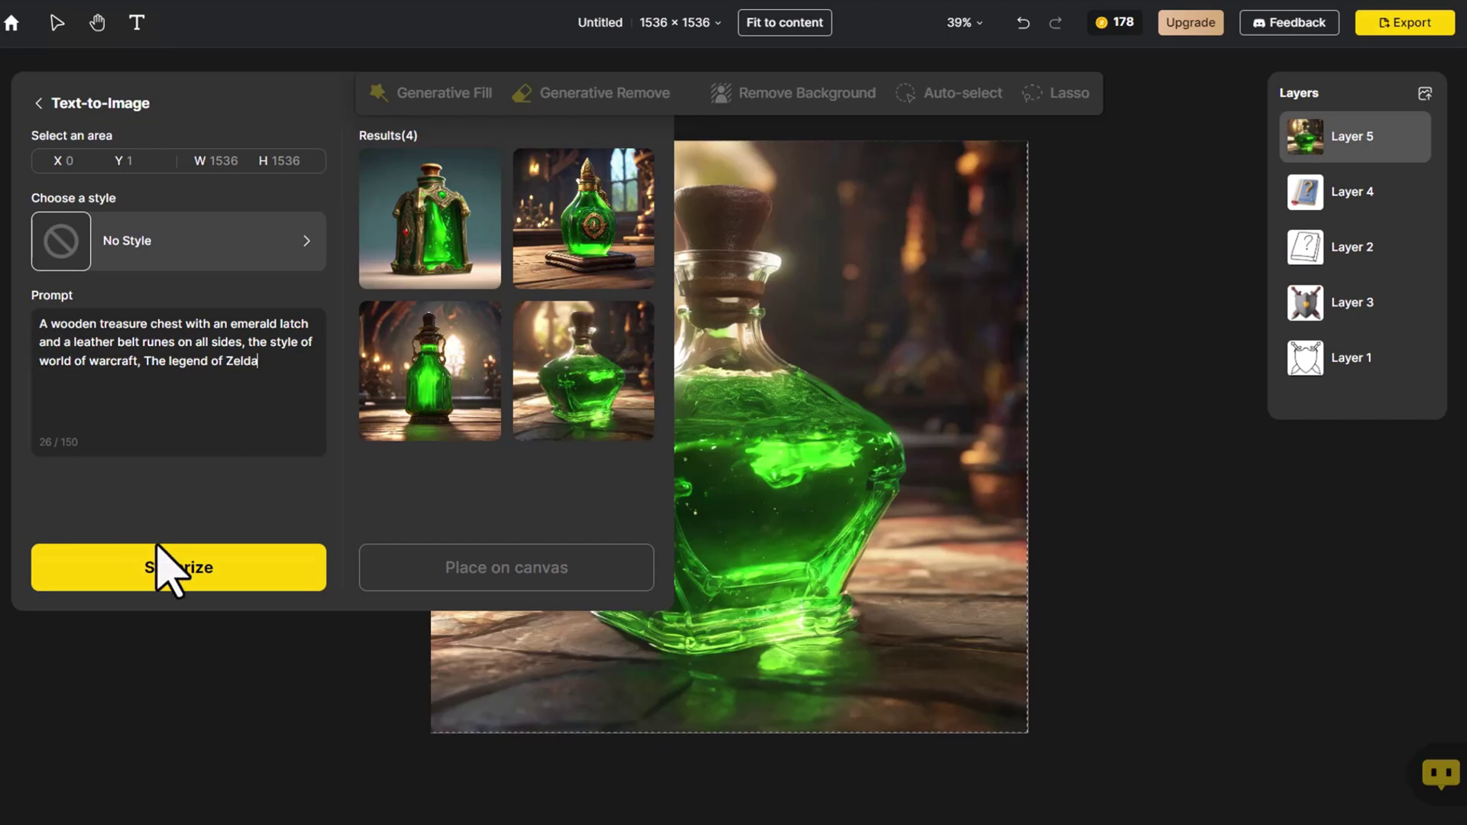
Step: Generate the chests and place the first open-chest result on the canvas
{"action": "left_click", "coordinate": [176, 567]}
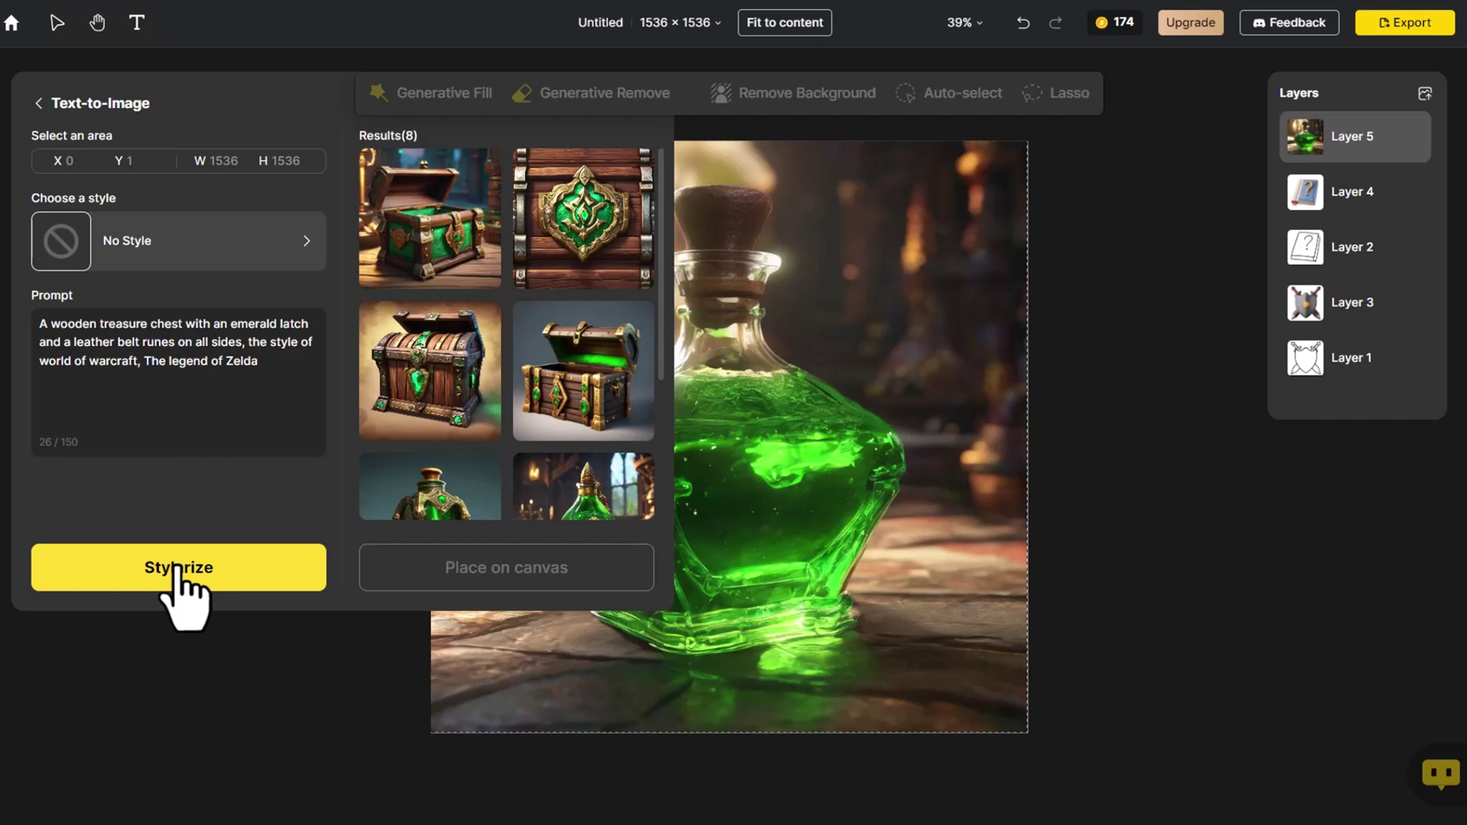
{"action": "mouse_move", "coordinate": [383, 425]}
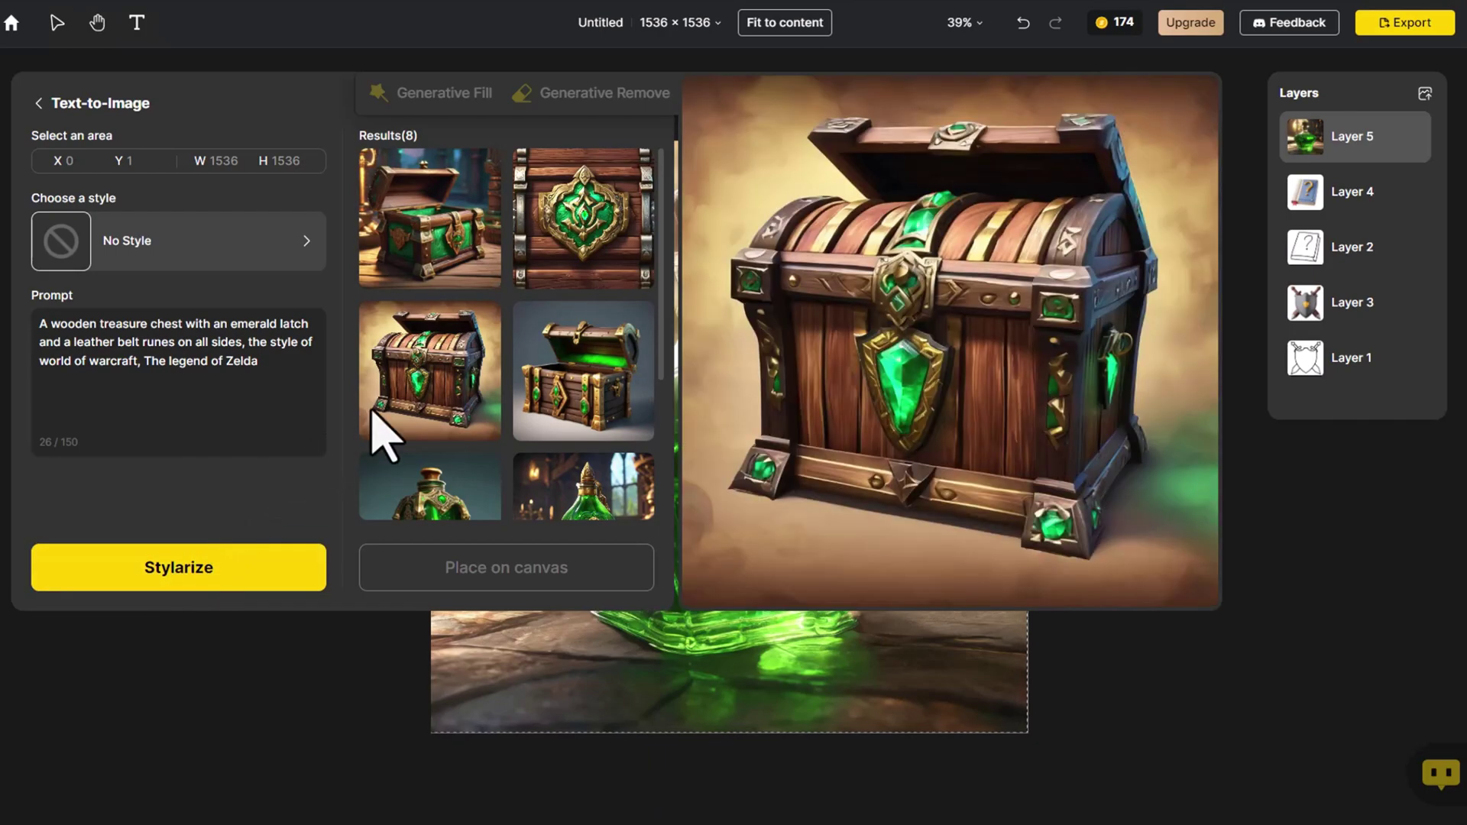
{"action": "mouse_move", "coordinate": [540, 382]}
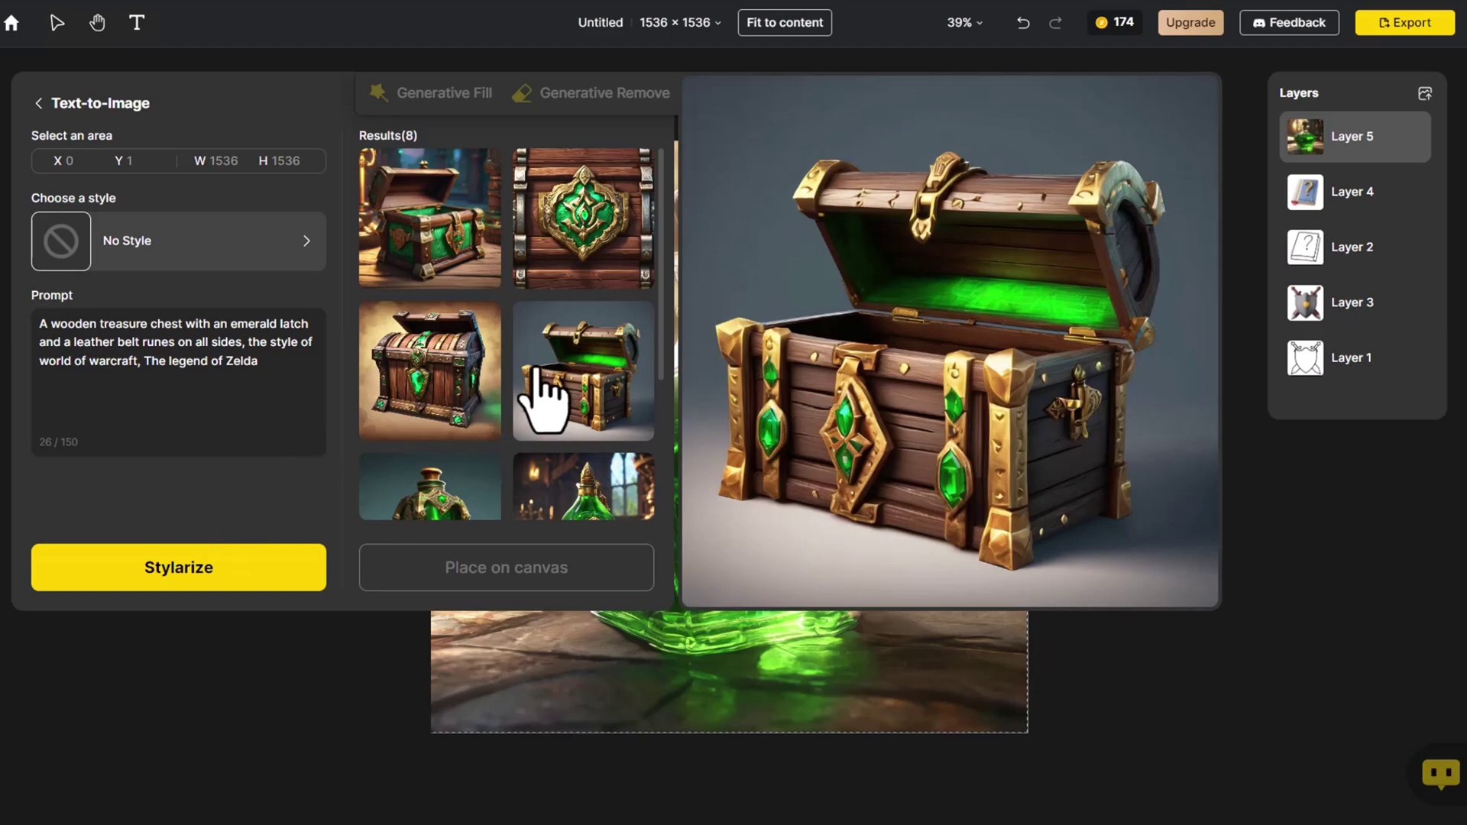
{"action": "mouse_move", "coordinate": [529, 265]}
{"action": "mouse_move", "coordinate": [457, 261]}
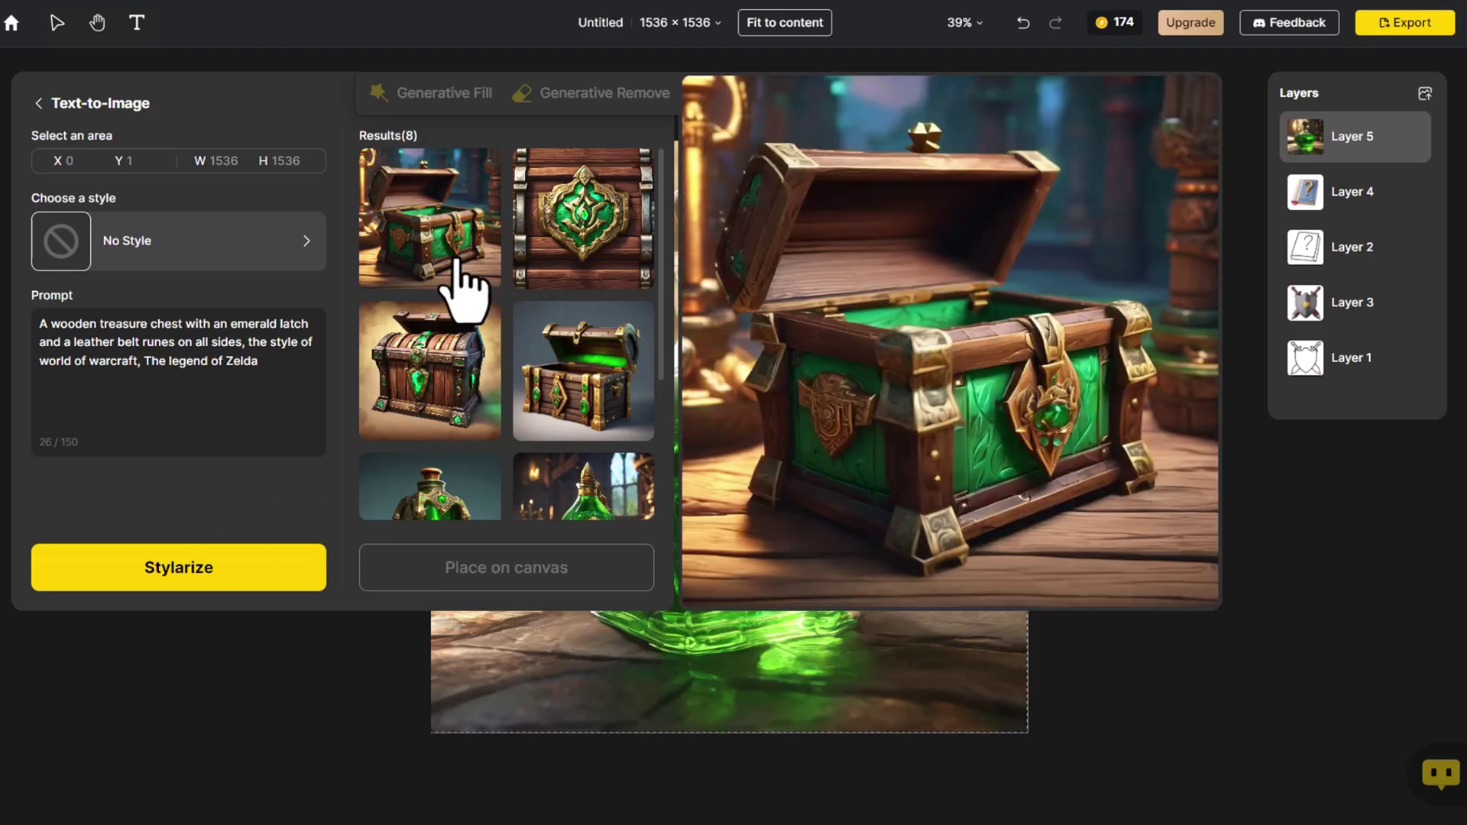
{"action": "left_click", "coordinate": [461, 281]}
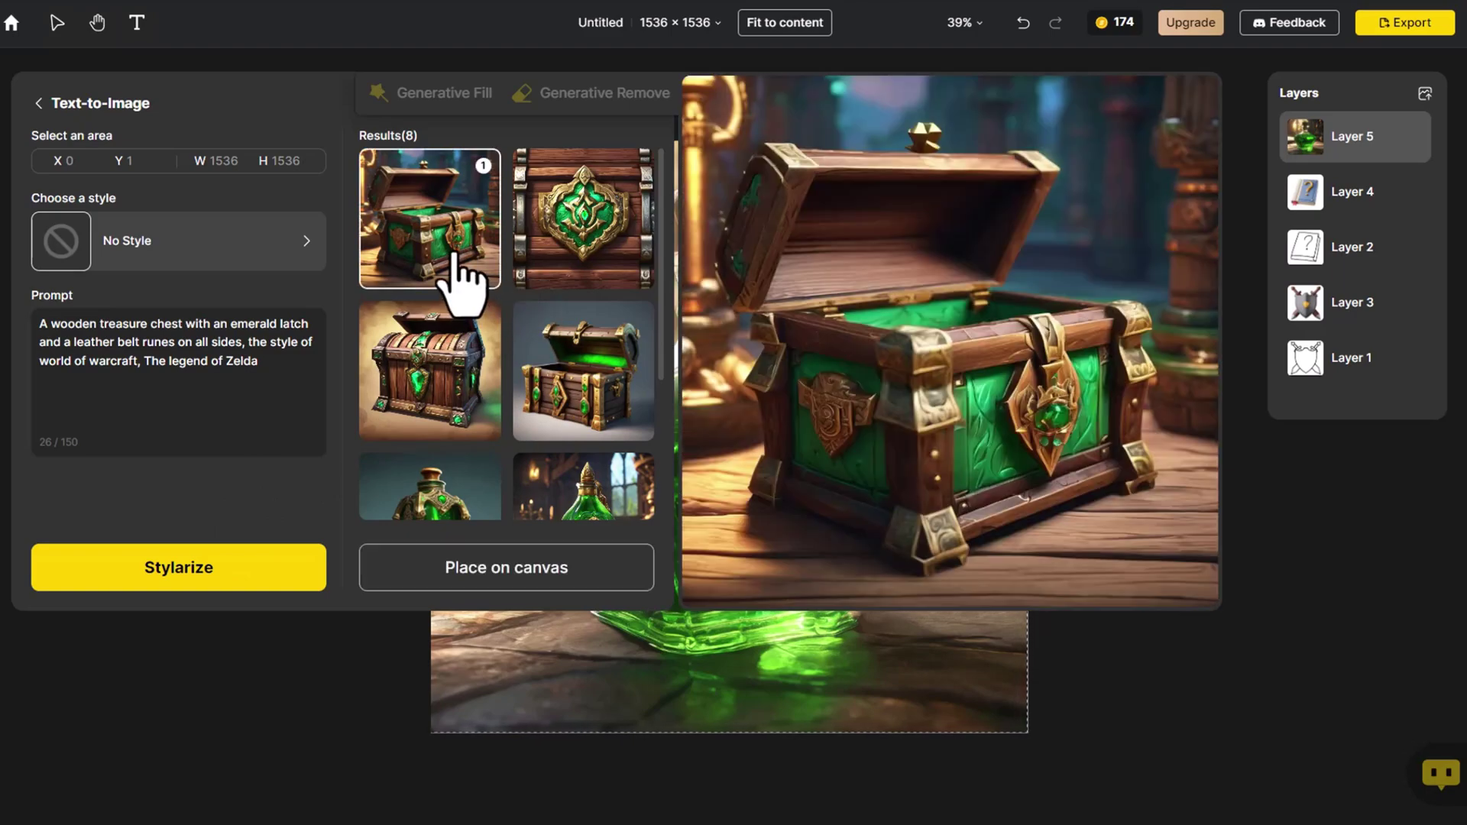
{"action": "left_click", "coordinate": [533, 569]}
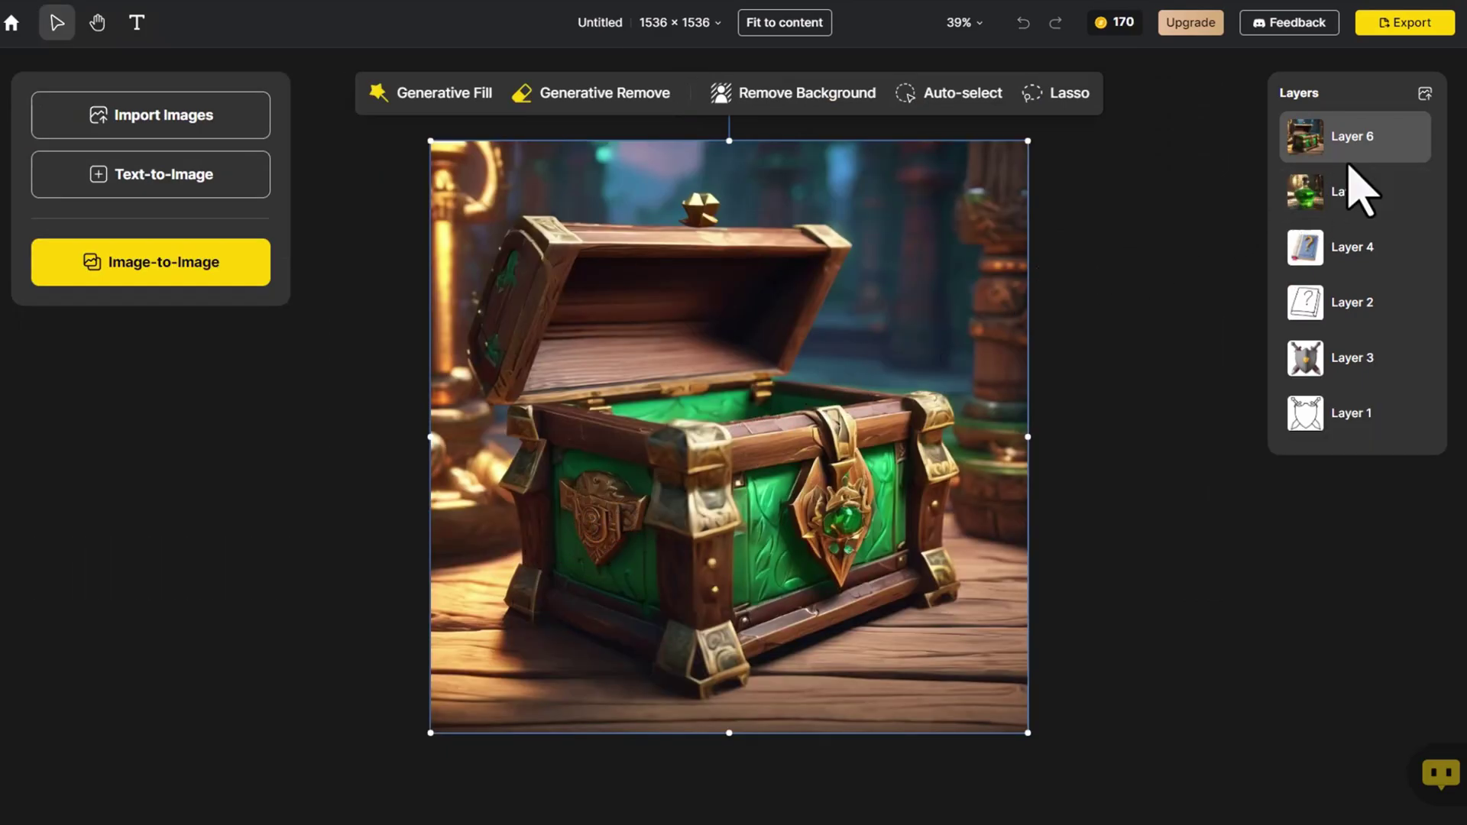
Step: Hide the other layers, remove the shield's background and shrink it into the bottom-right quadrant
{"action": "left_click", "coordinate": [1415, 135]}
{"action": "left_click", "coordinate": [1415, 193]}
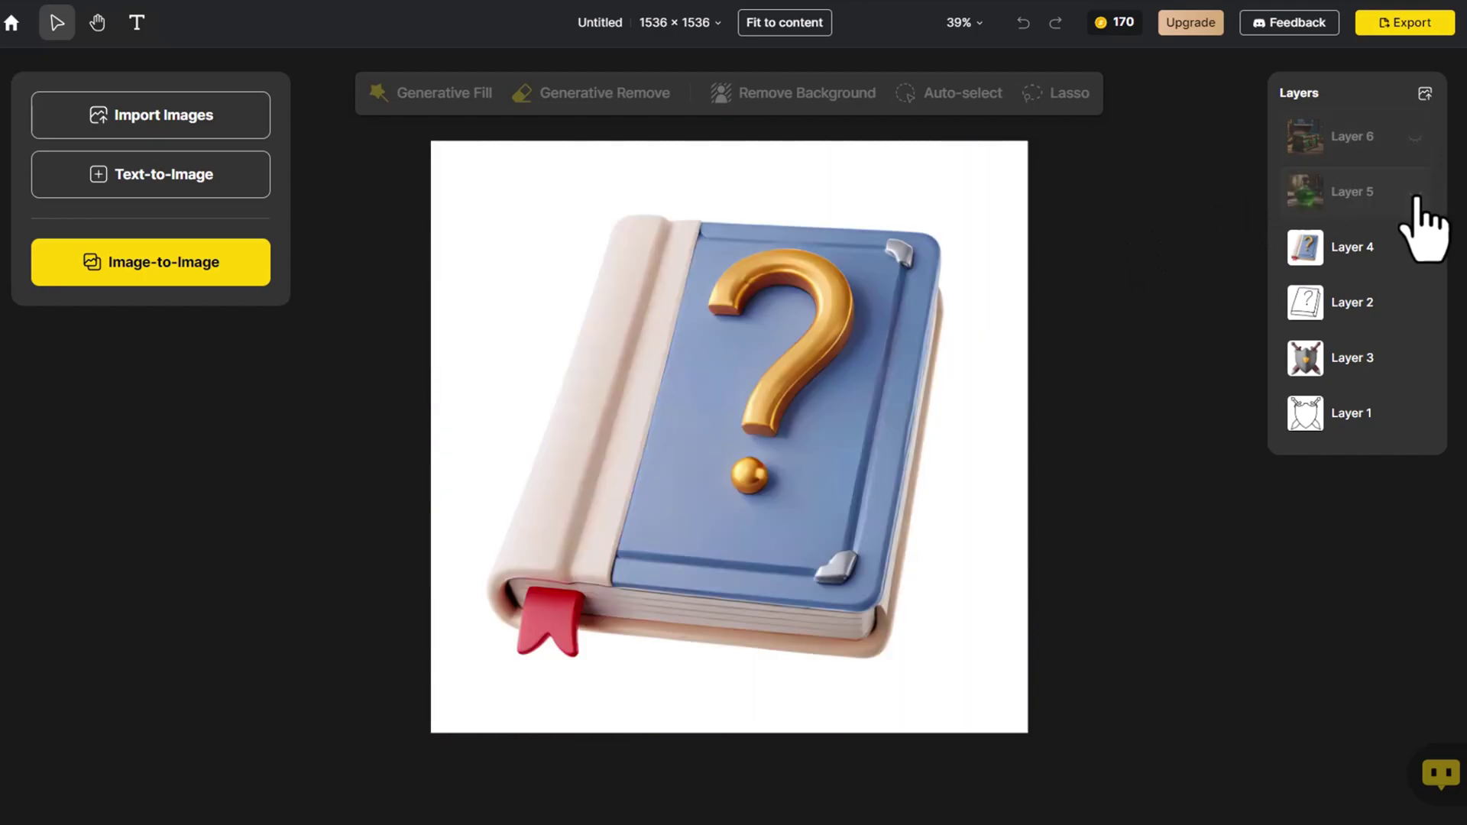
{"action": "left_click", "coordinate": [1415, 247]}
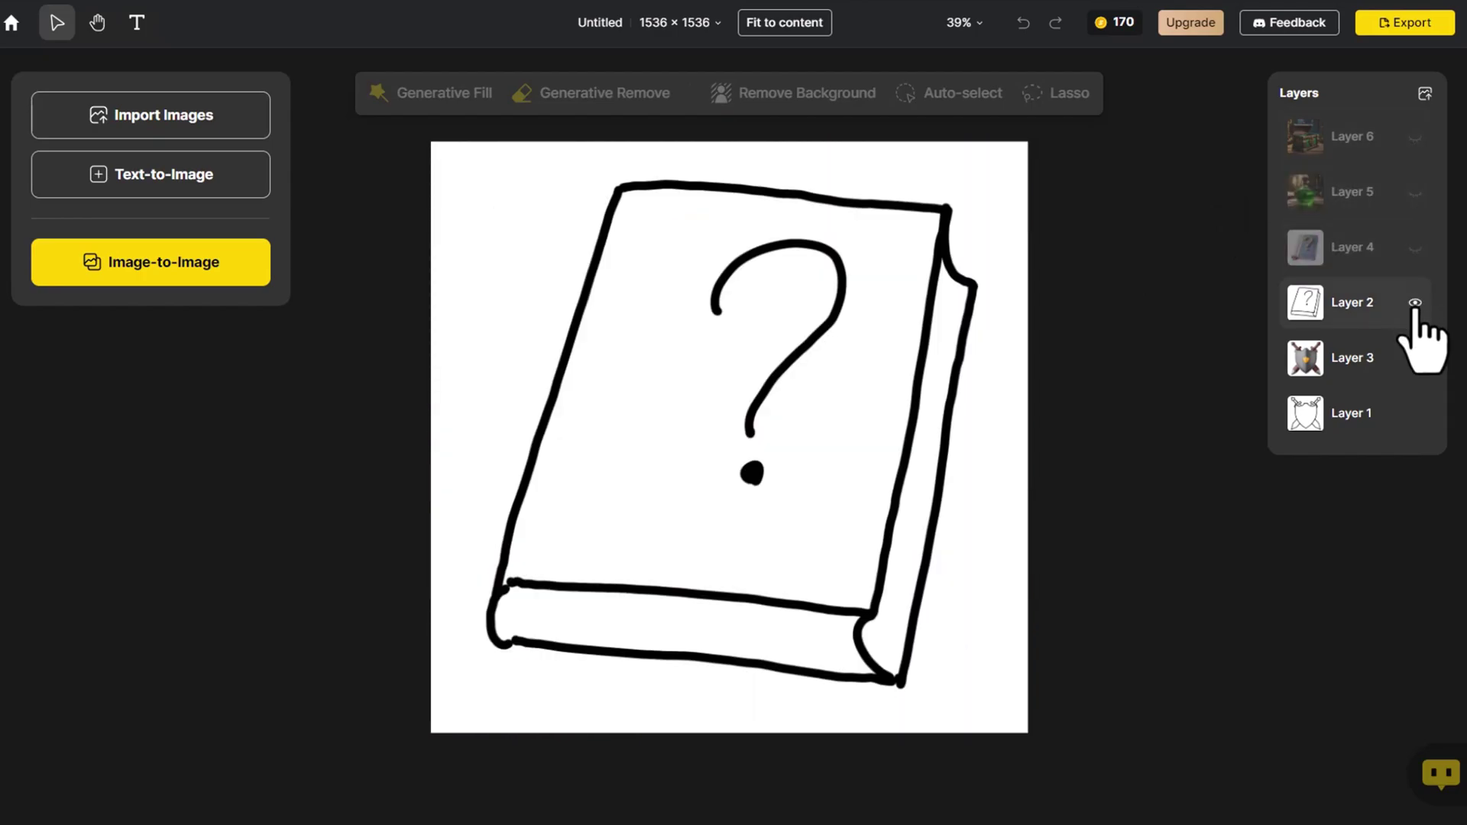
{"action": "left_click", "coordinate": [1415, 303]}
{"action": "left_click", "coordinate": [1415, 412]}
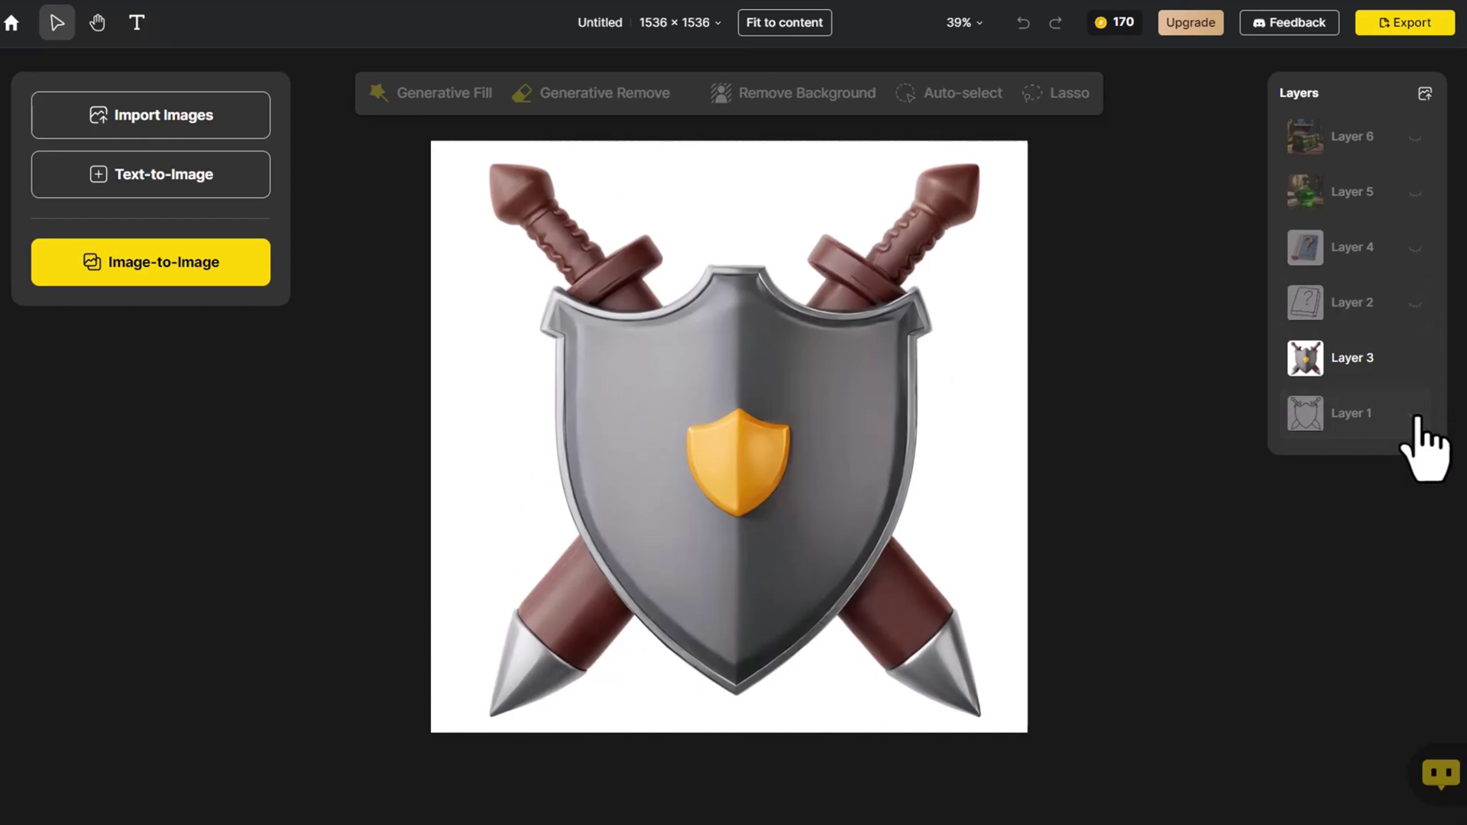
{"action": "left_click", "coordinate": [1020, 345]}
{"action": "left_click", "coordinate": [803, 96]}
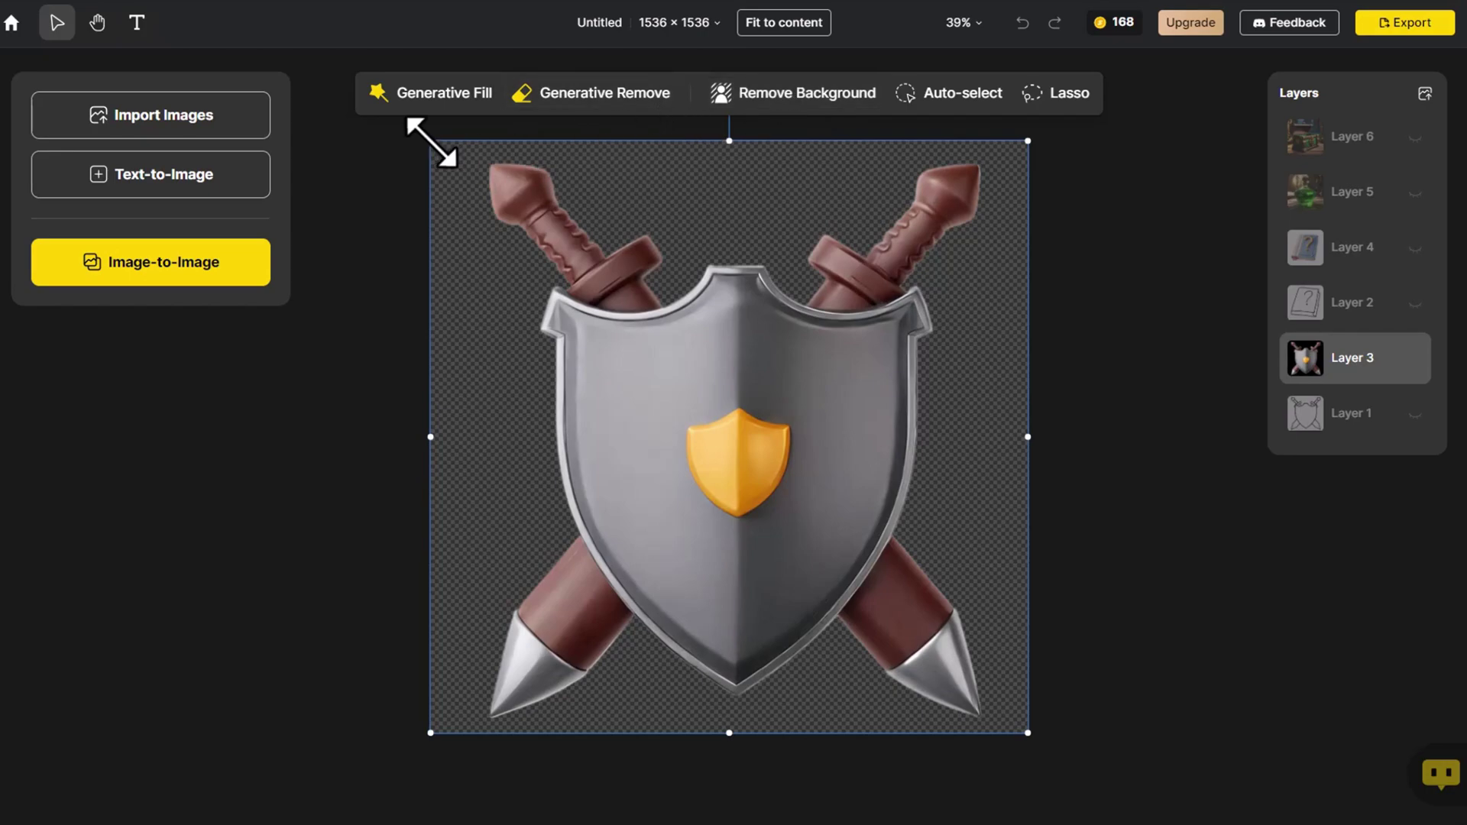
{"action": "left_click_drag", "start_coordinate": [432, 141], "coordinate": [726, 481]}
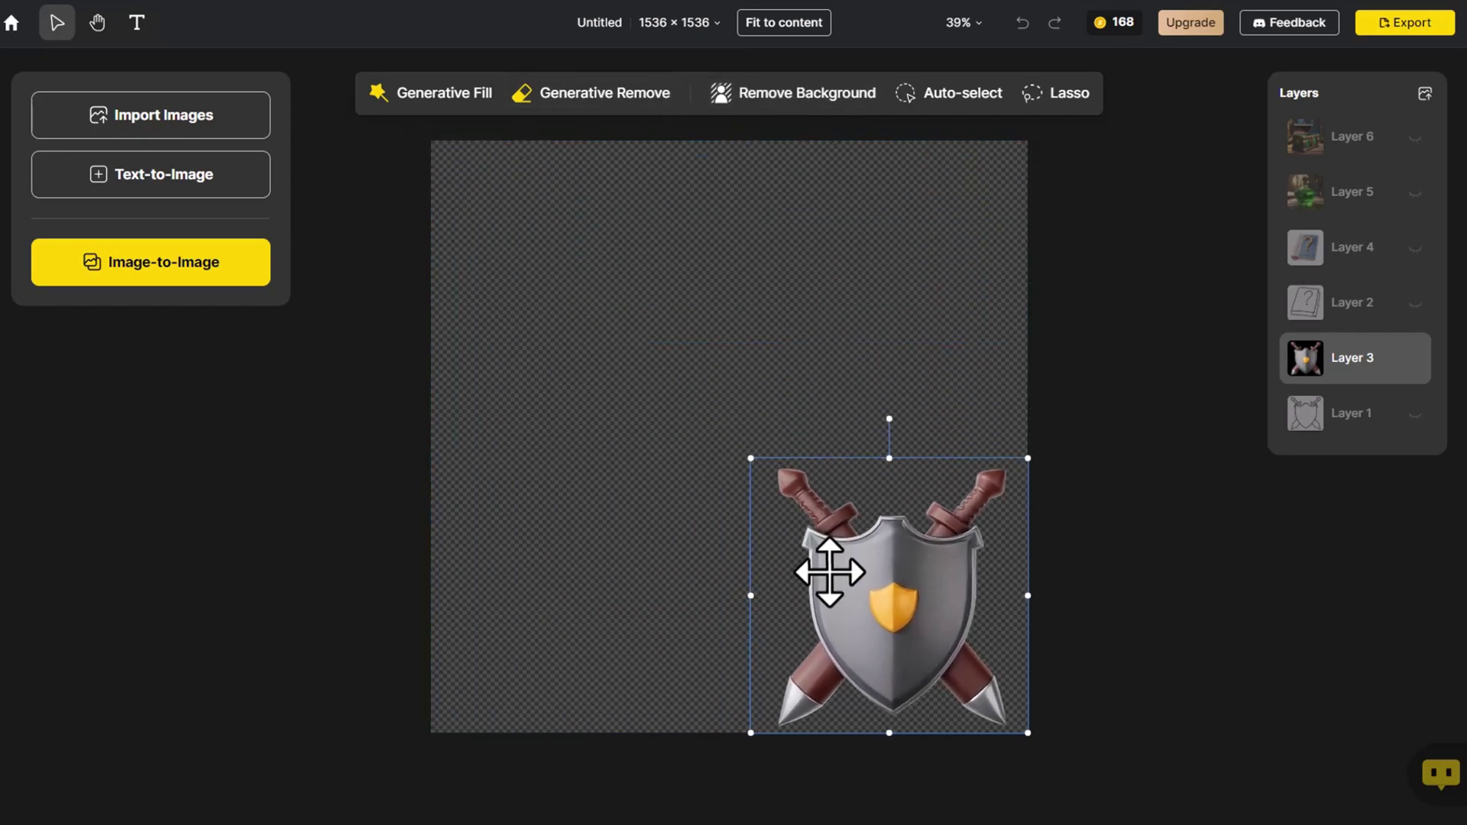
{"action": "left_click_drag", "start_coordinate": [829, 571], "coordinate": [816, 555]}
{"action": "left_click", "coordinate": [1073, 446]}
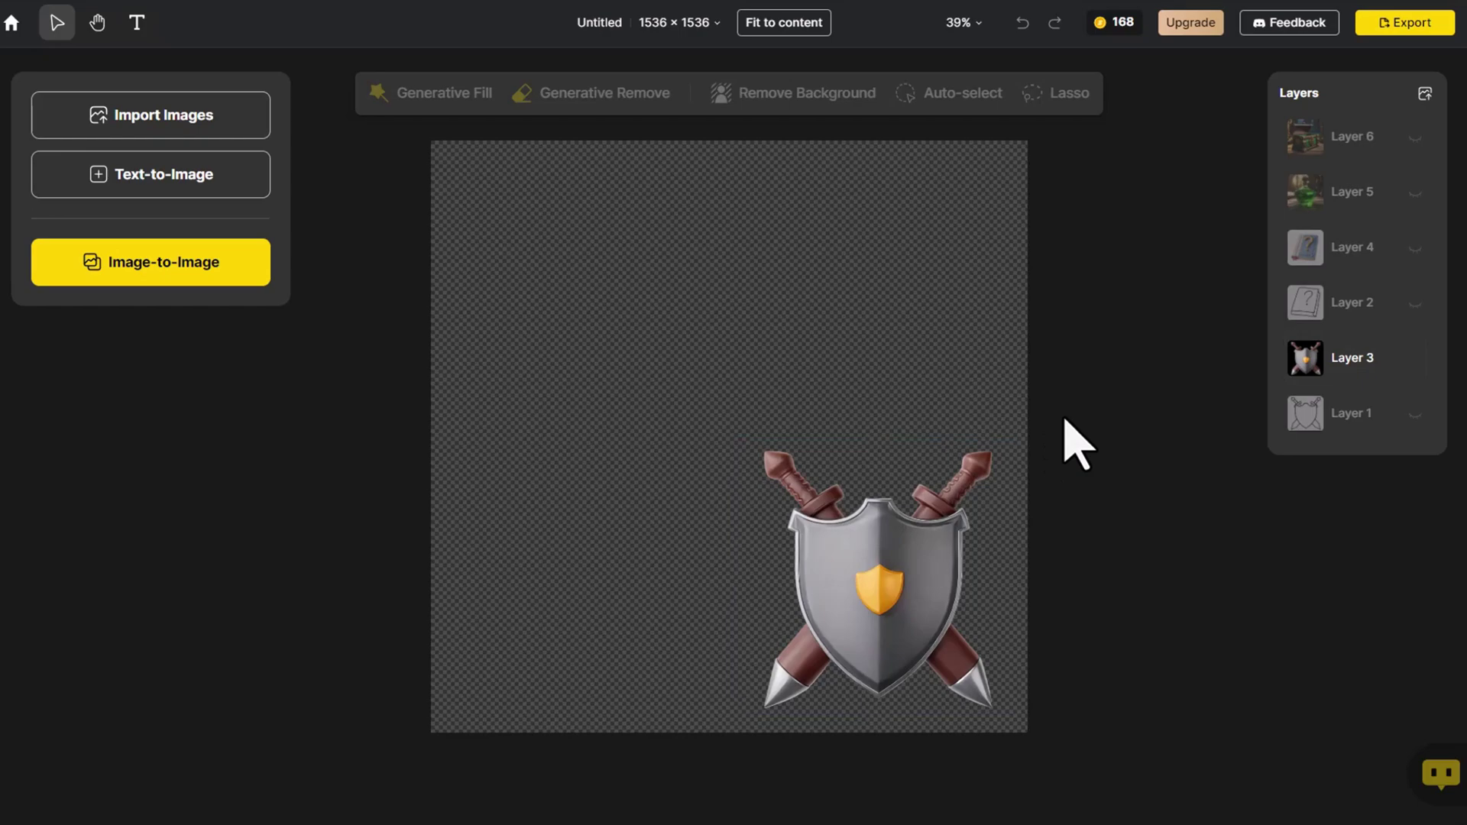
Step: Show the question-mark book, remove its background and shrink it into the bottom-left quadrant
{"action": "left_click", "coordinate": [1415, 248]}
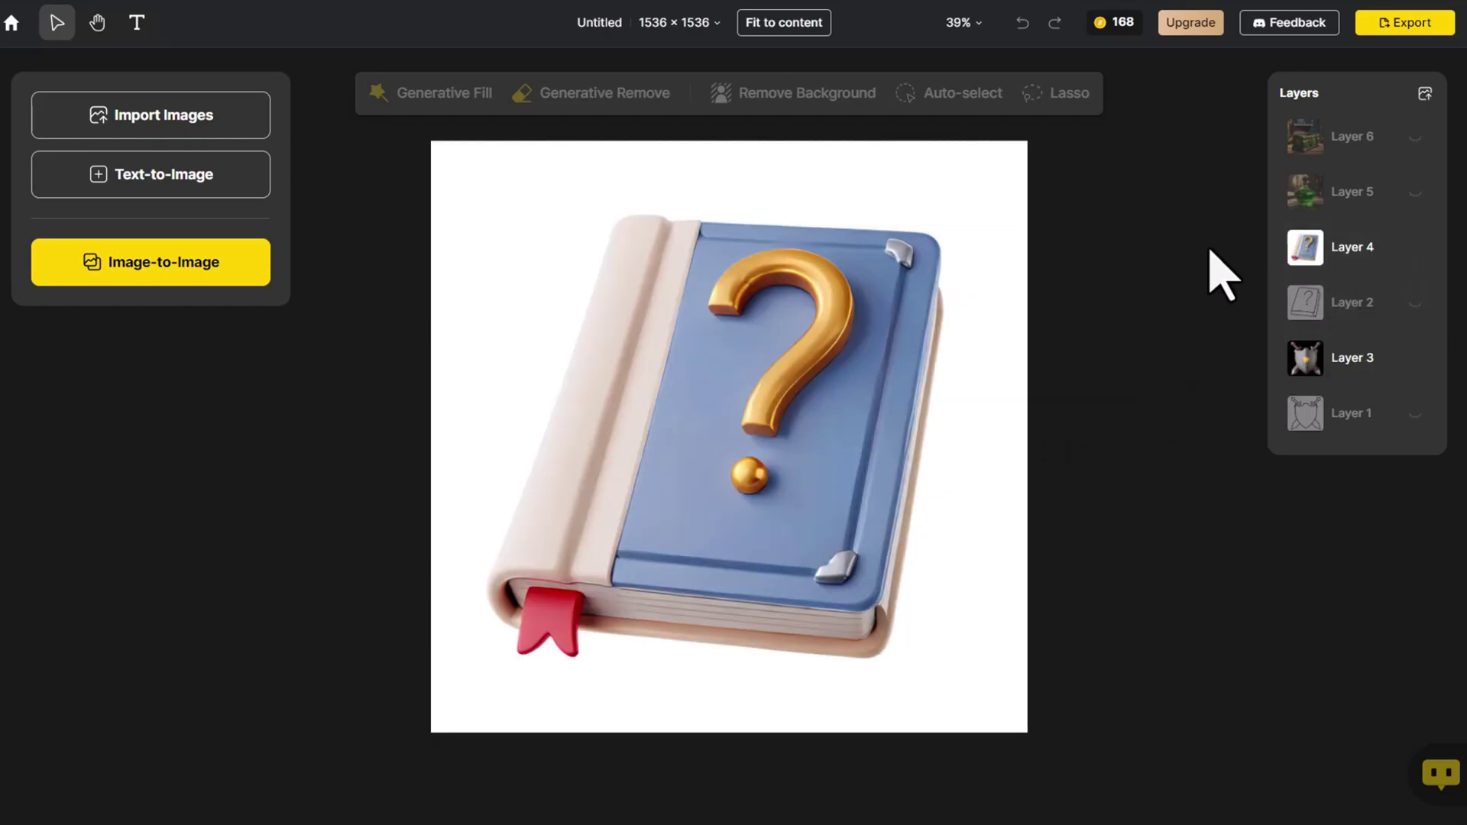
{"action": "left_click", "coordinate": [925, 236]}
{"action": "left_click", "coordinate": [836, 98]}
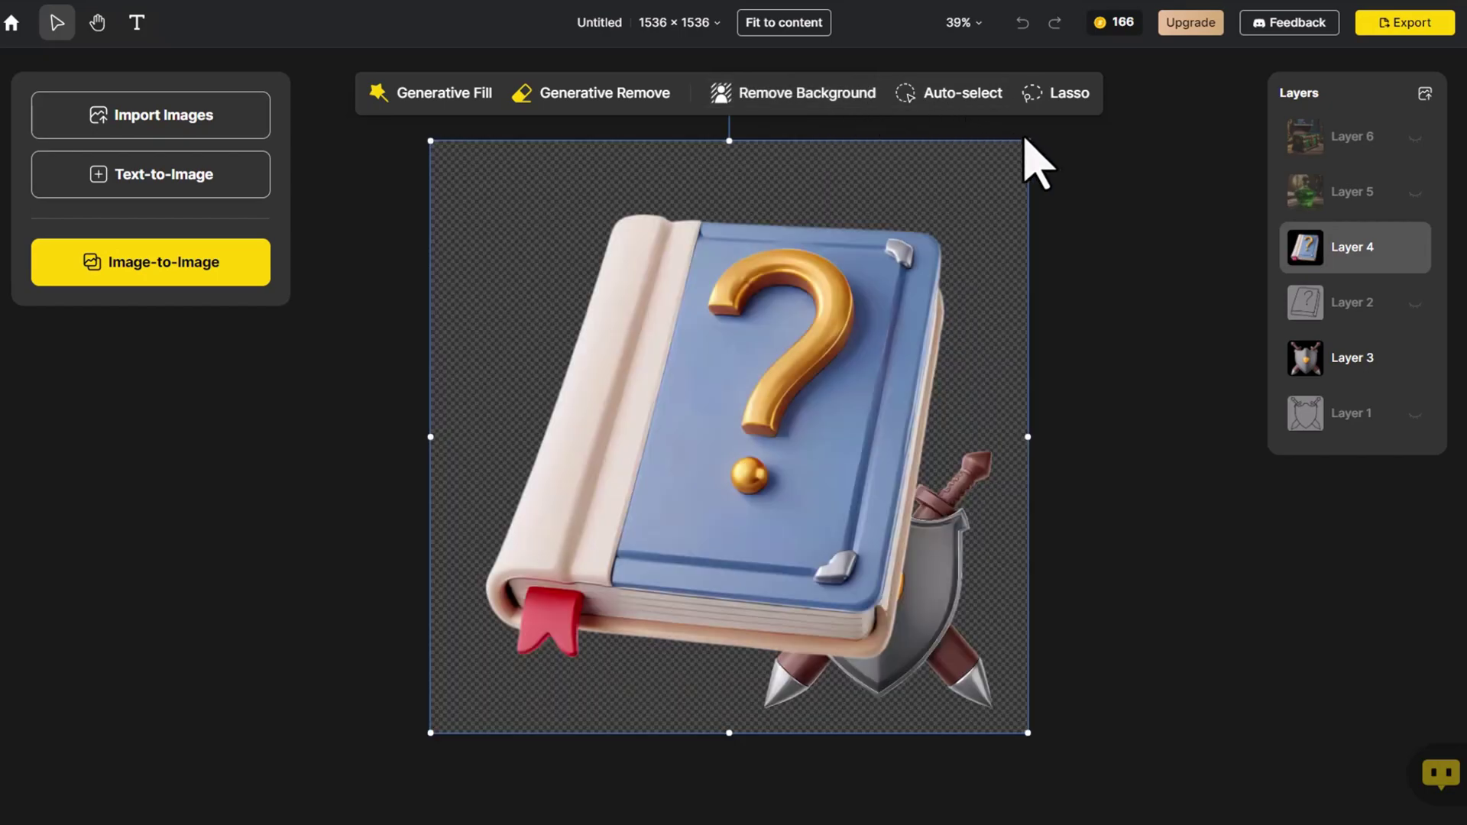
{"action": "left_click_drag", "start_coordinate": [1028, 141], "coordinate": [758, 408]}
{"action": "left_click_drag", "start_coordinate": [678, 530], "coordinate": [671, 541]}
{"action": "left_click", "coordinate": [1093, 404]}
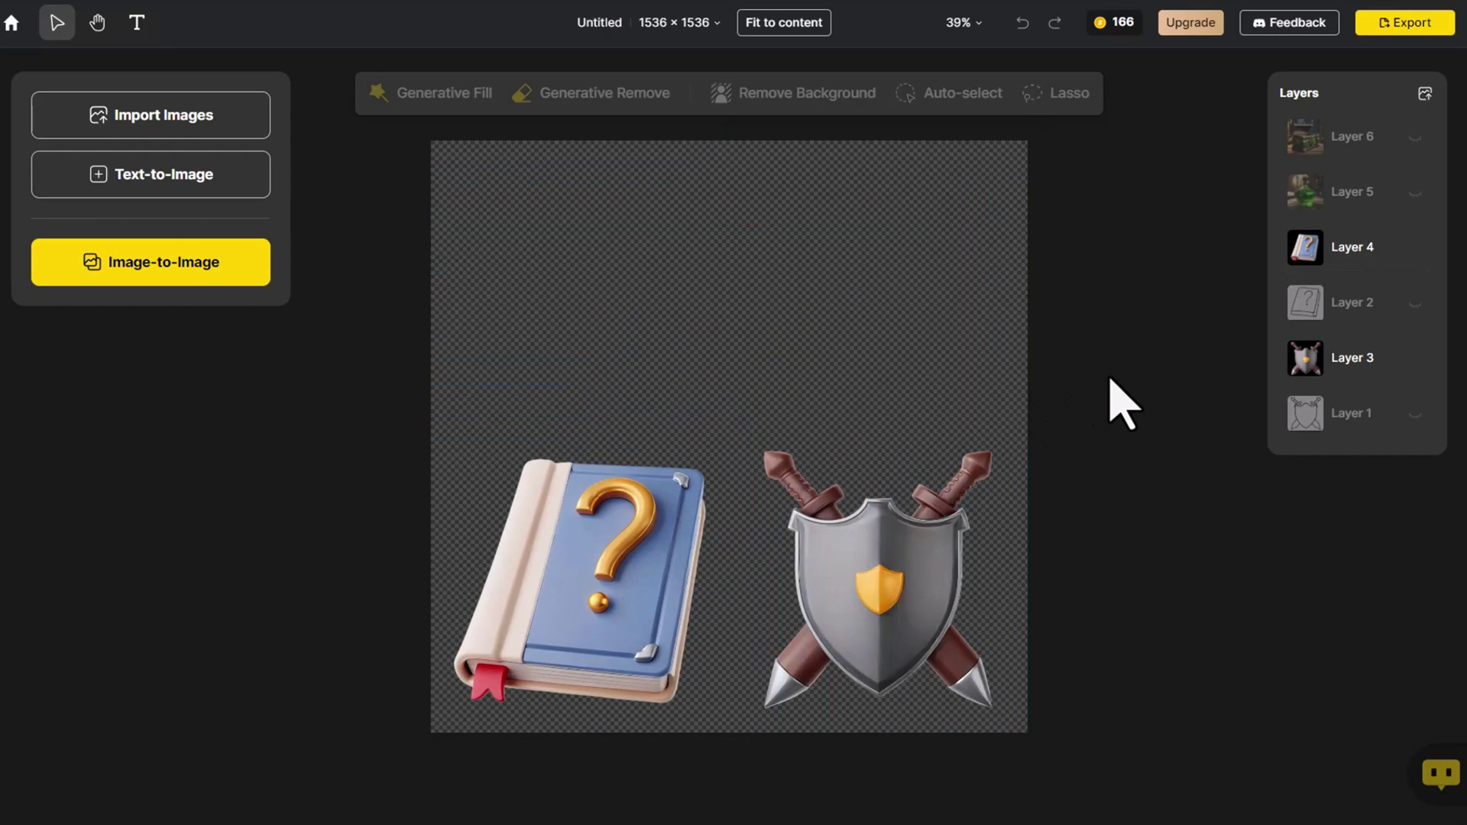
Step: Show the potion, remove its background and shrink it into the top-left quadrant
{"action": "left_click", "coordinate": [1410, 194]}
{"action": "left_click", "coordinate": [1346, 192]}
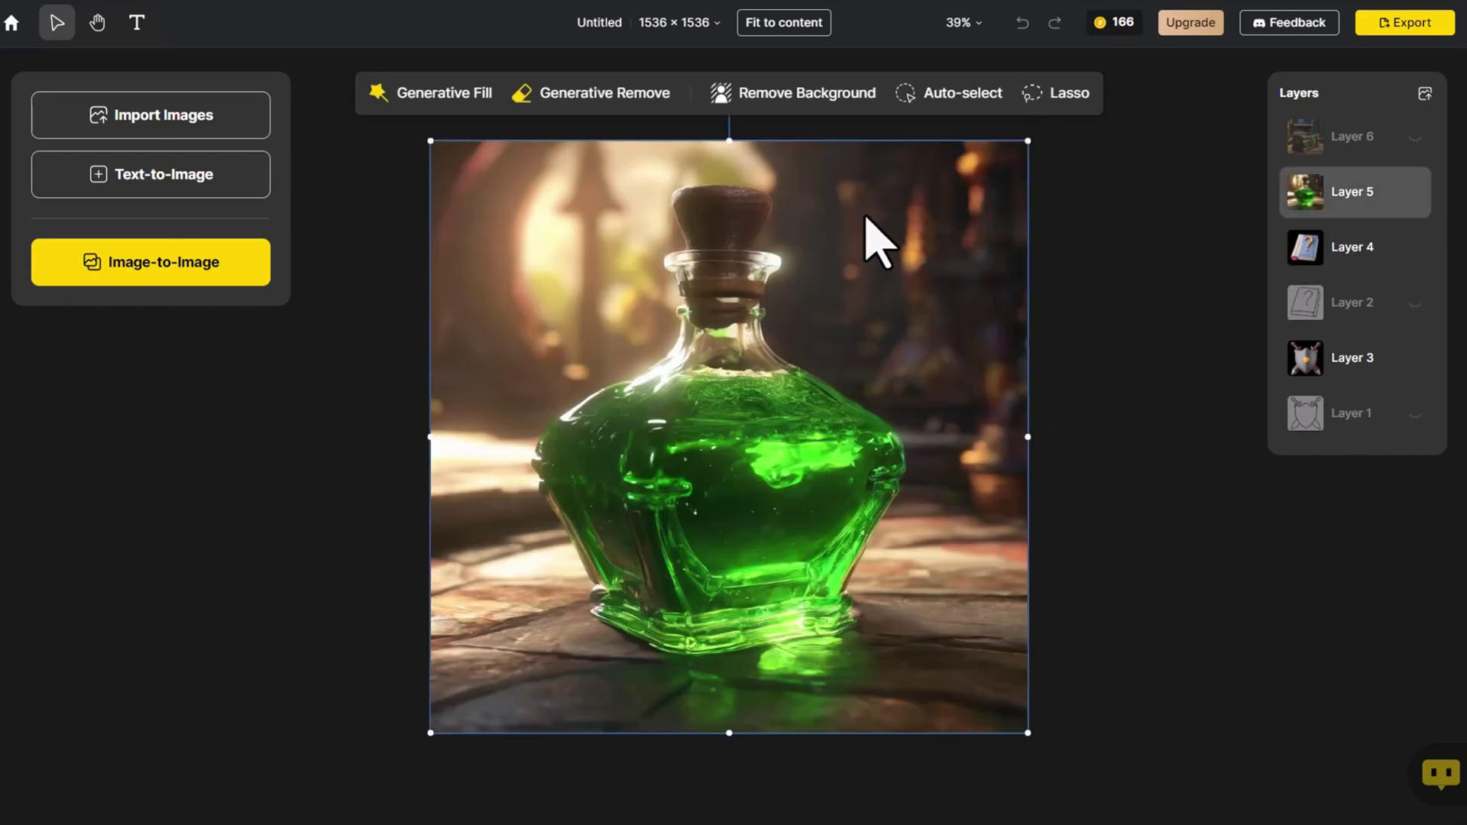
{"action": "left_click", "coordinate": [811, 103]}
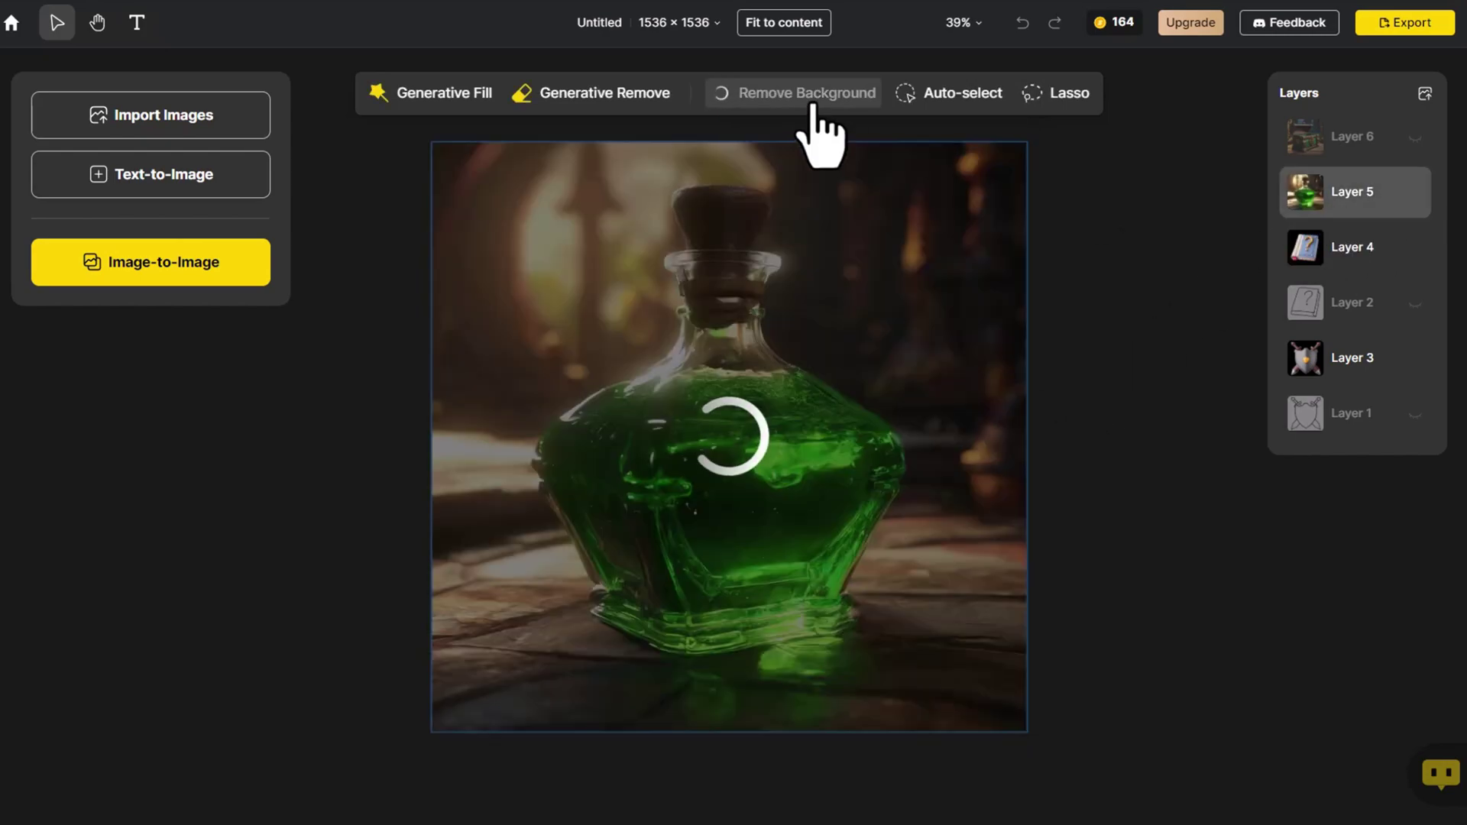
{"action": "left_click_drag", "start_coordinate": [1028, 142], "coordinate": [734, 482]}
{"action": "left_click_drag", "start_coordinate": [671, 563], "coordinate": [641, 324]}
{"action": "left_click", "coordinate": [1077, 353]}
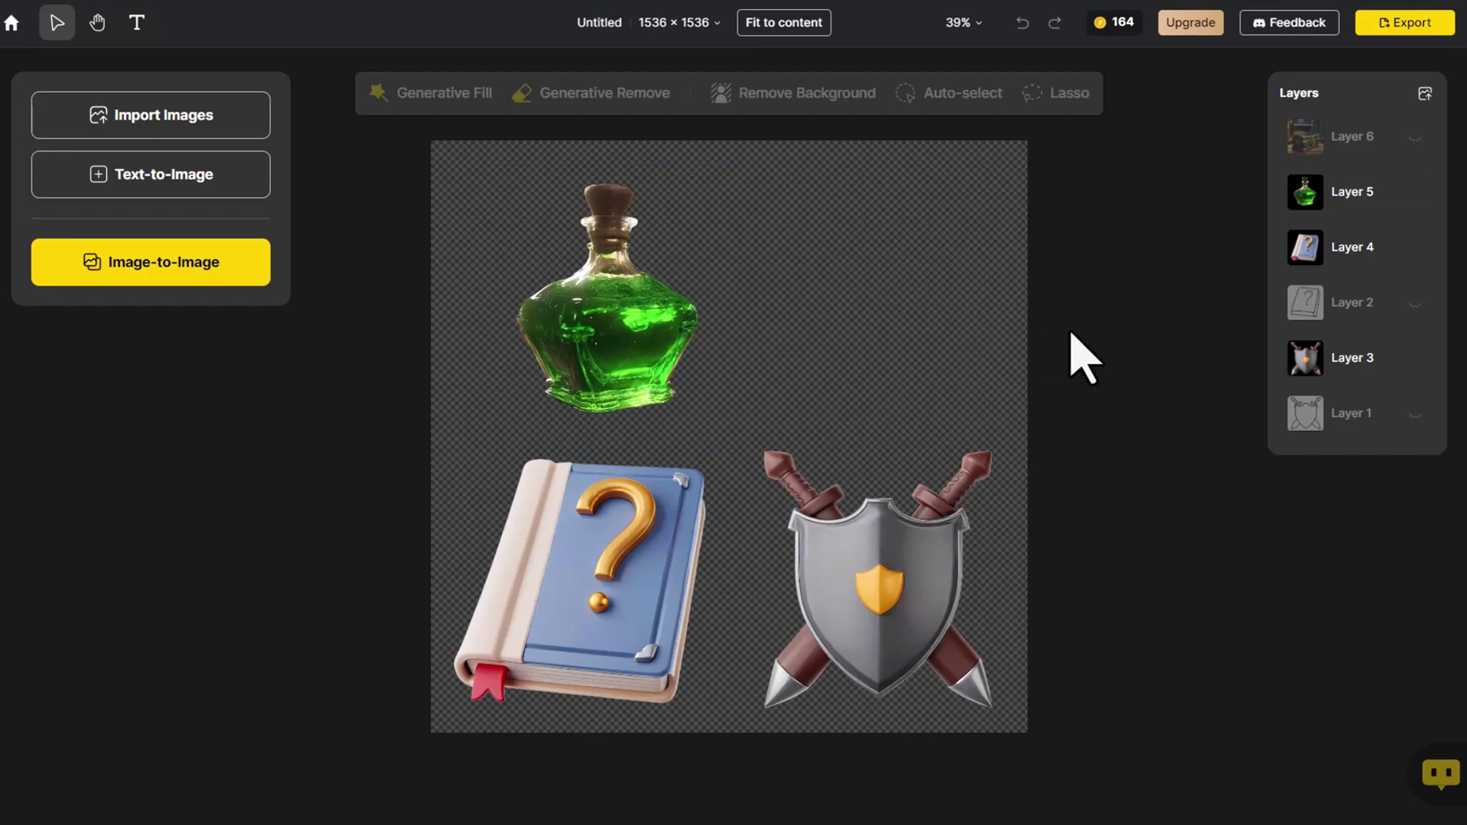
Step: Show the treasure chest, remove its background and shrink it into the top-right quadrant
{"action": "left_click", "coordinate": [1415, 138]}
{"action": "left_click", "coordinate": [837, 225]}
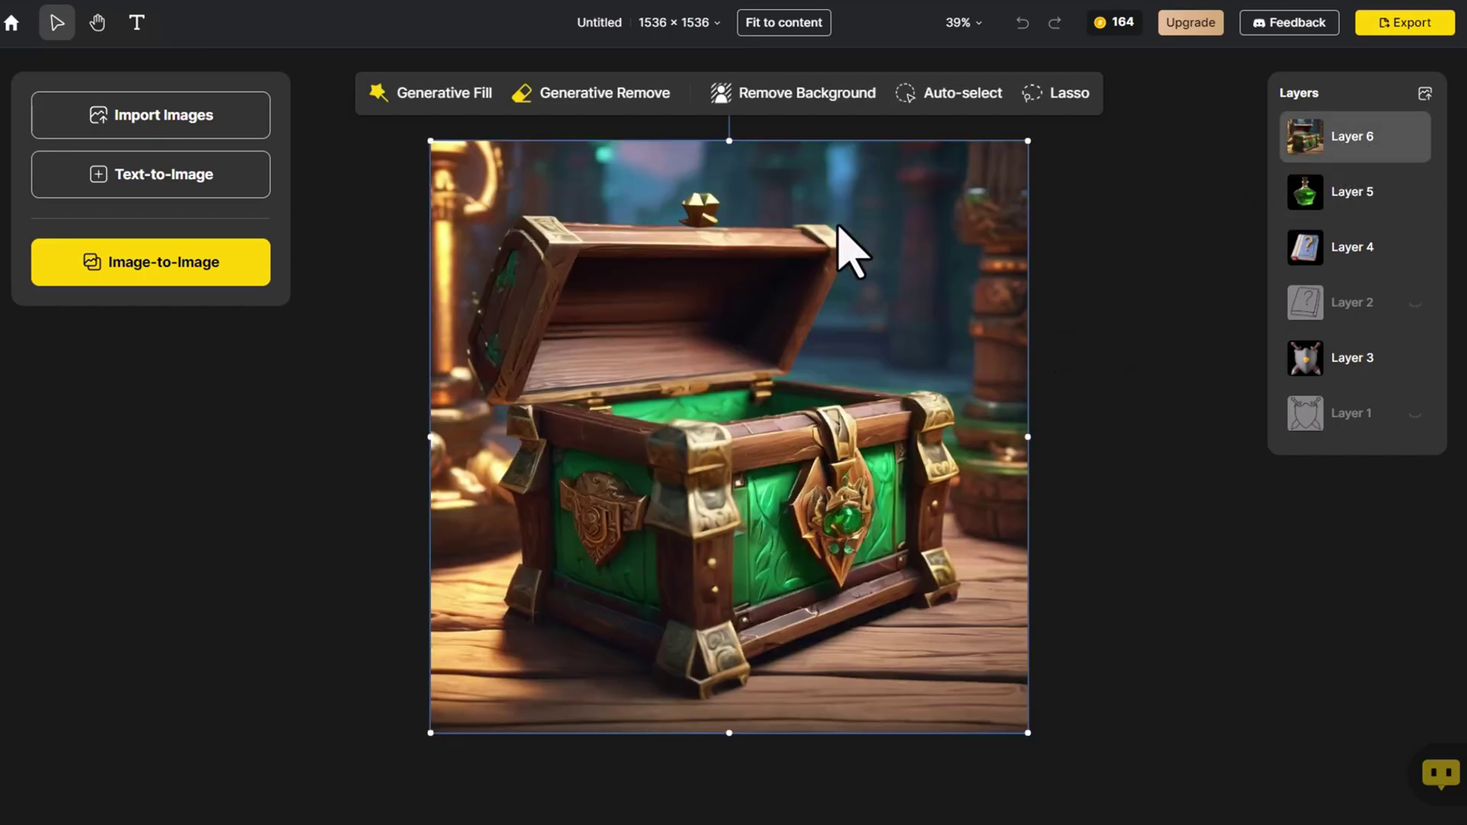
{"action": "left_click", "coordinate": [806, 104]}
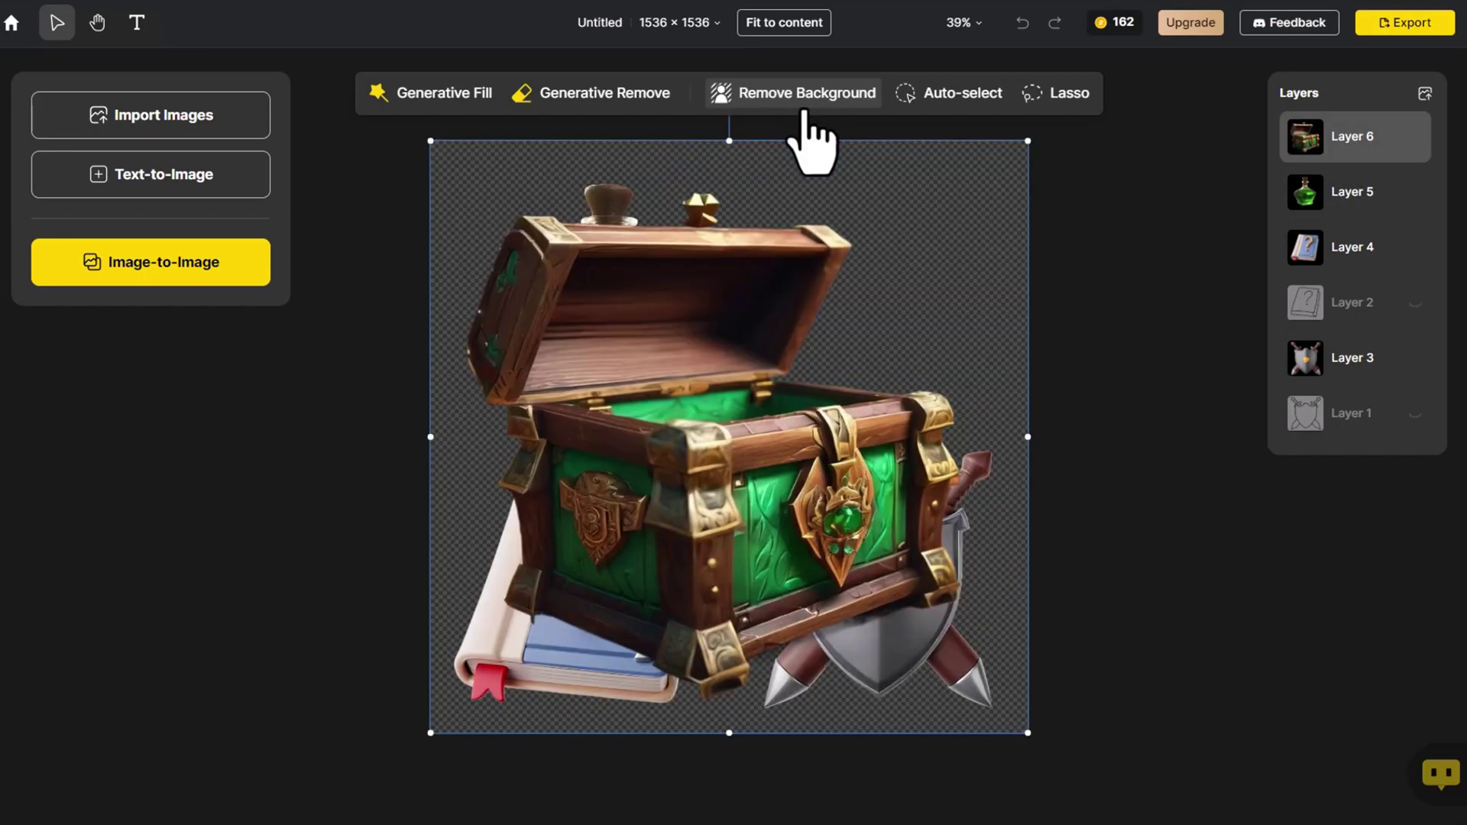
{"action": "left_click_drag", "start_coordinate": [1031, 142], "coordinate": [757, 408]}
{"action": "left_click_drag", "start_coordinate": [659, 619], "coordinate": [904, 314]}
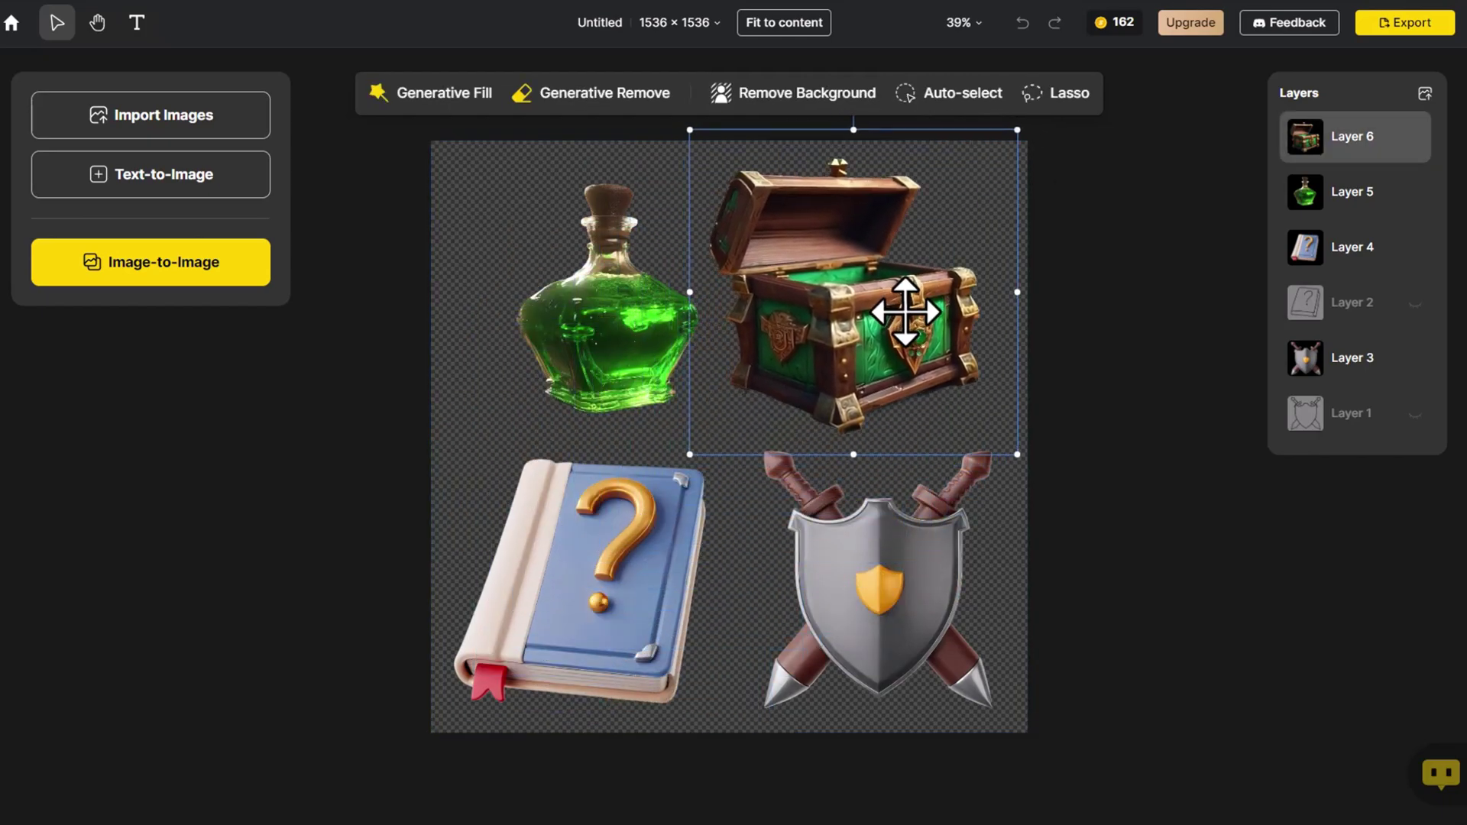
{"action": "left_click", "coordinate": [1117, 351]}
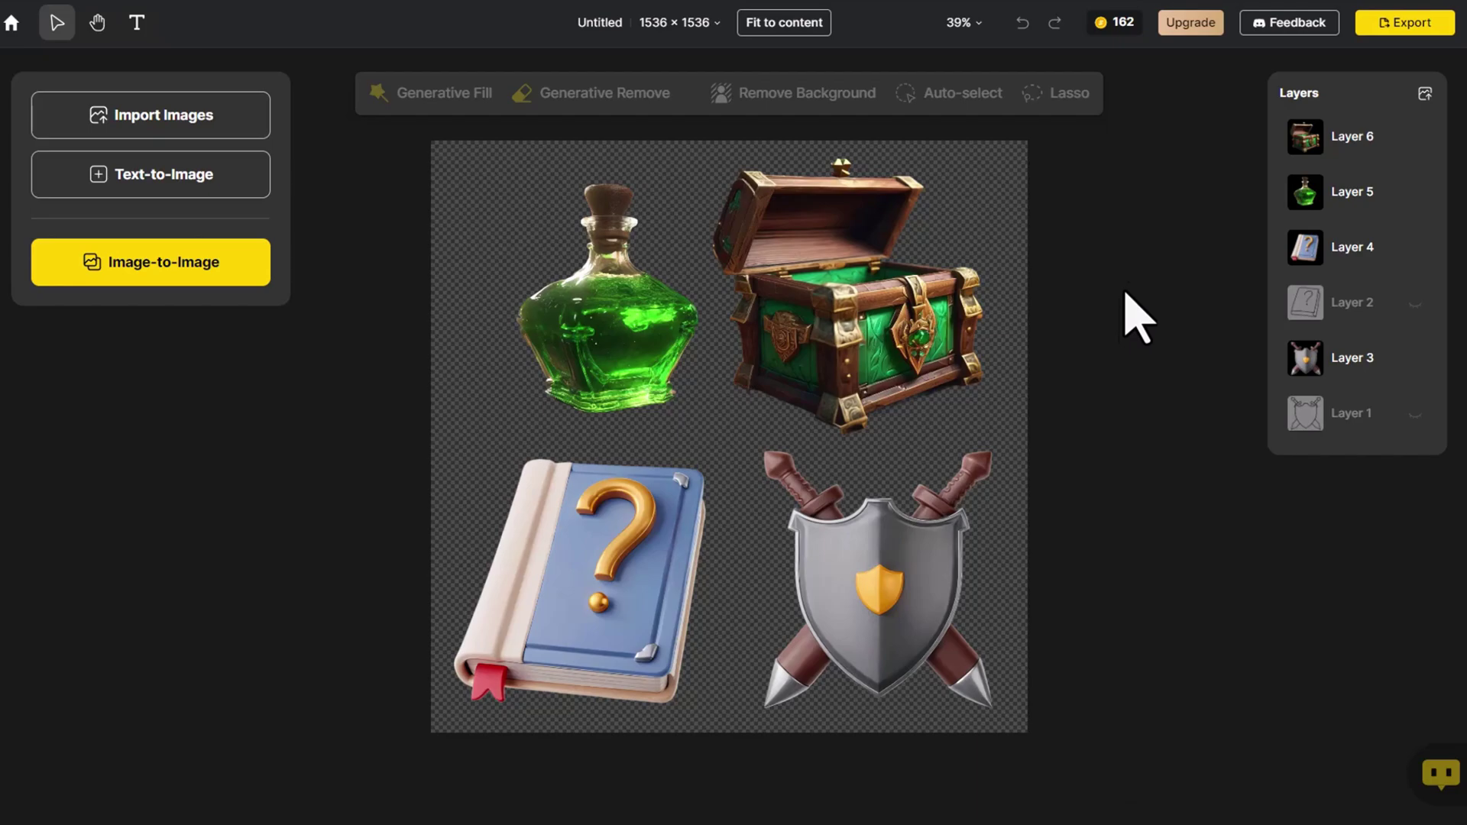
Step: Export the canvas as a PNG at 1x size
{"action": "left_click", "coordinate": [1385, 22]}
{"action": "left_click", "coordinate": [1371, 156]}
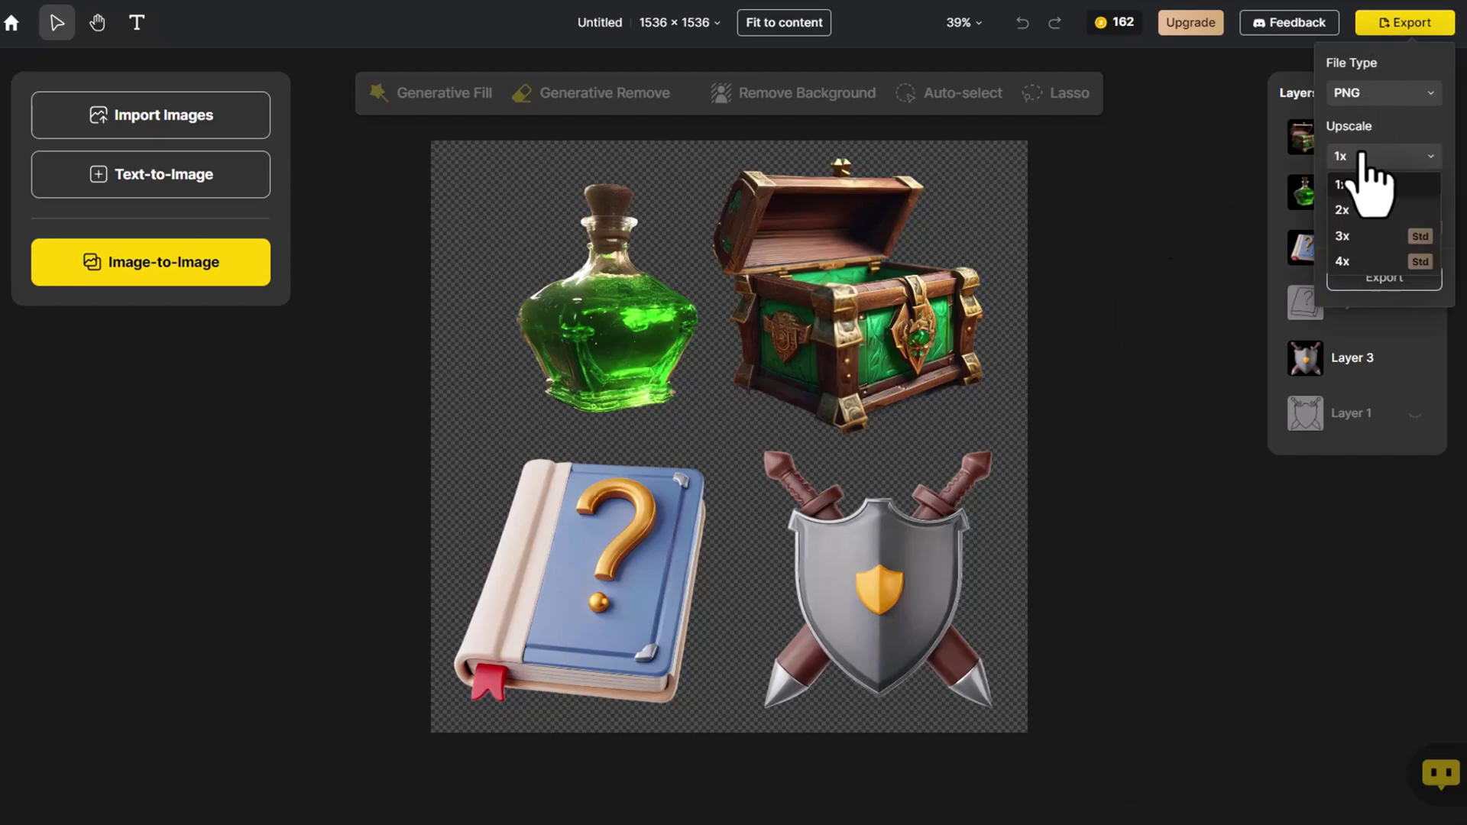
{"action": "left_click", "coordinate": [1360, 156]}
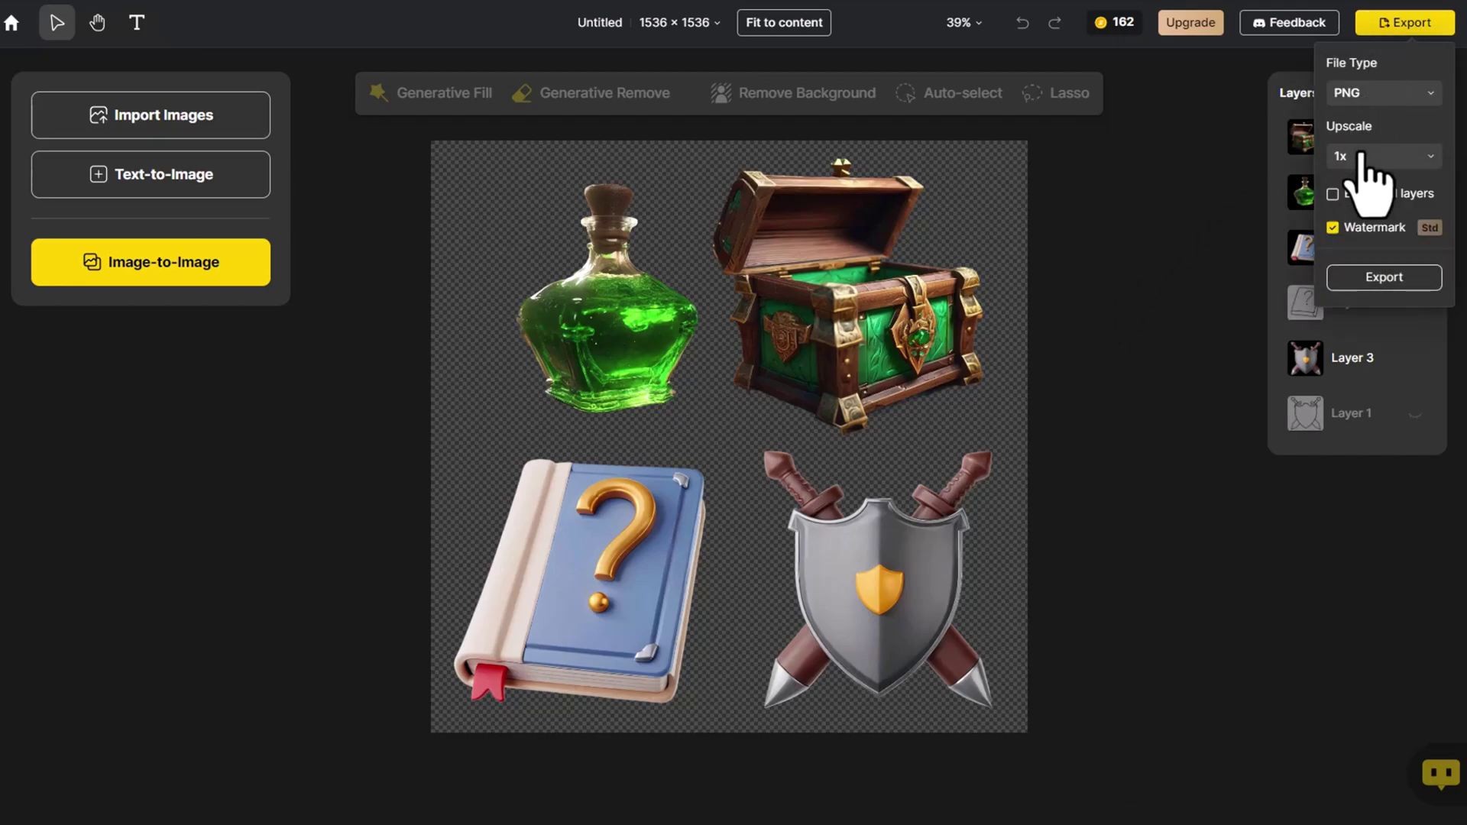
{"action": "left_click", "coordinate": [1333, 194]}
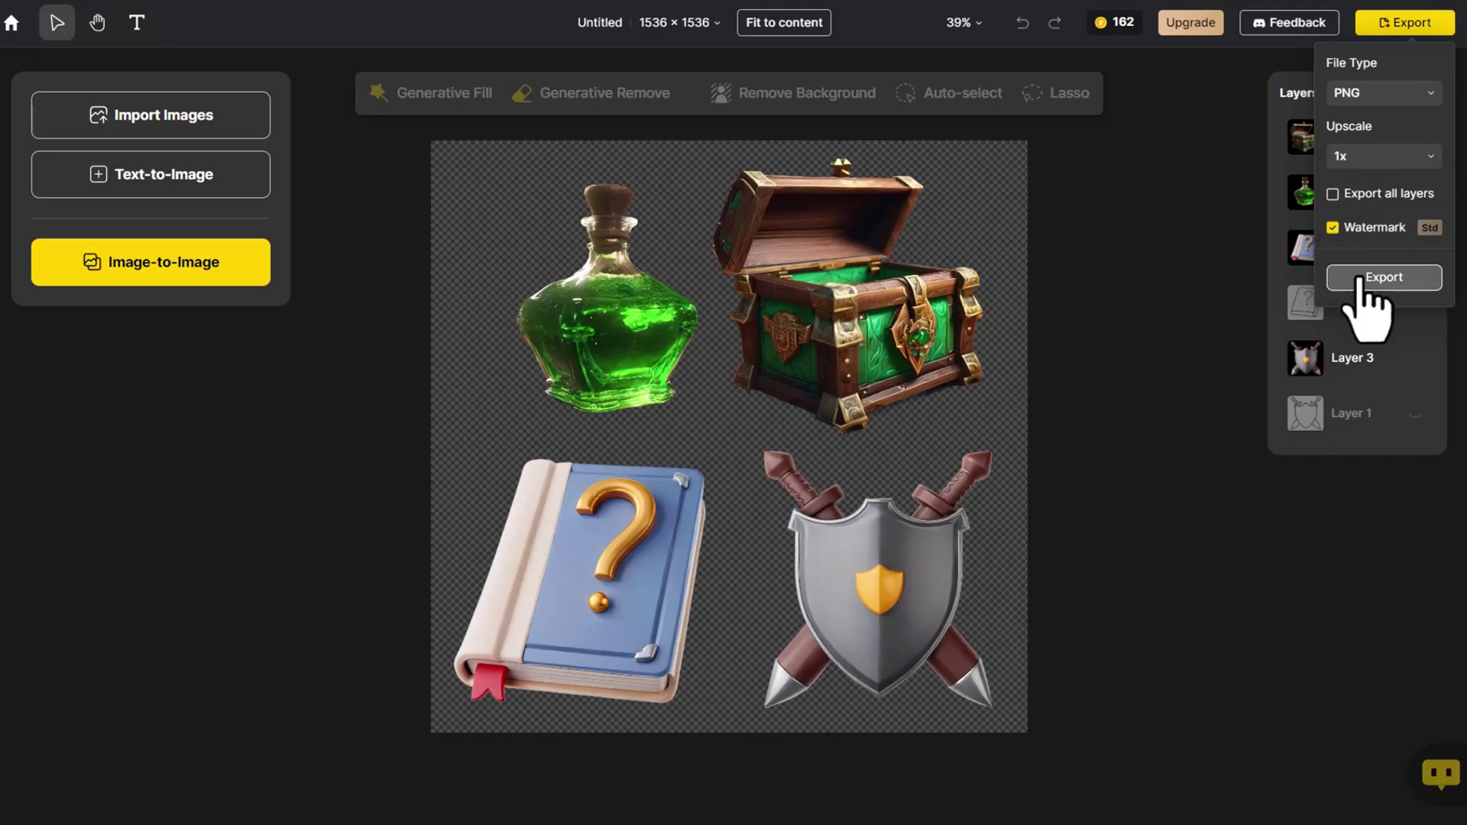